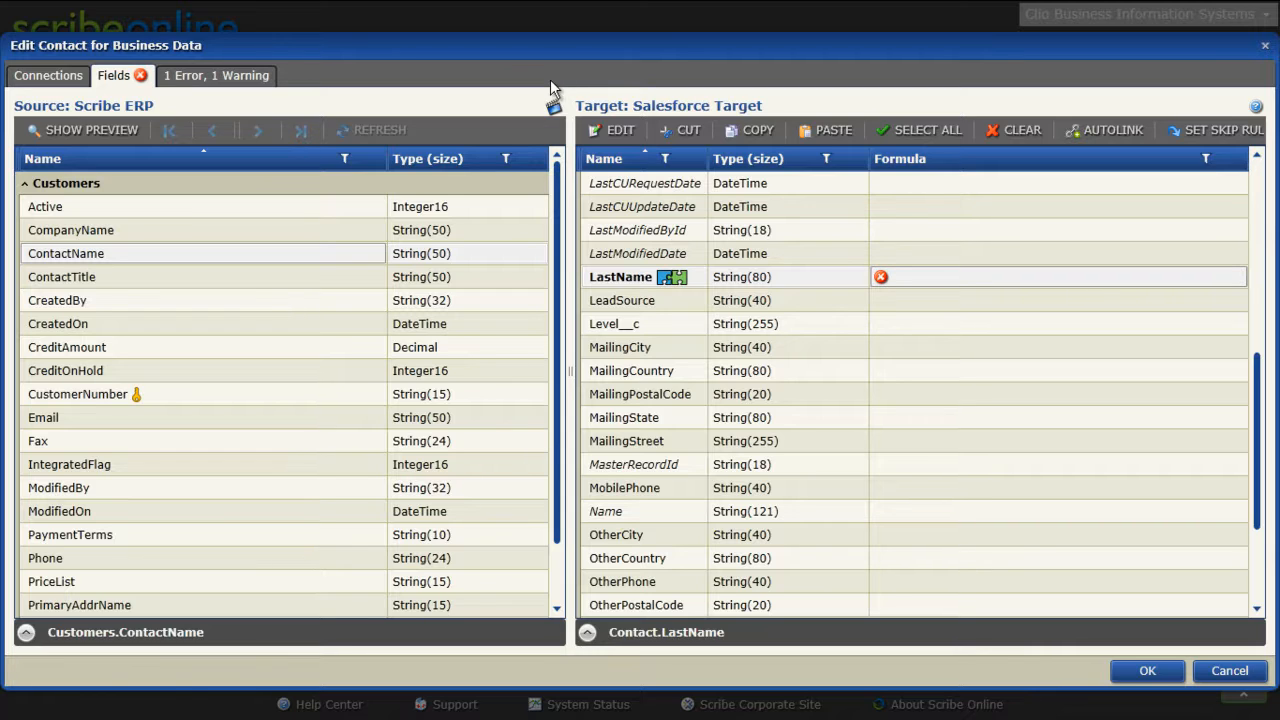
Map the source ContactName field to the target LastName field and look up the PARSE text function for its formula.
{"action": "left_click_drag", "start_coordinate": [234, 252], "coordinate": [1145, 275]}
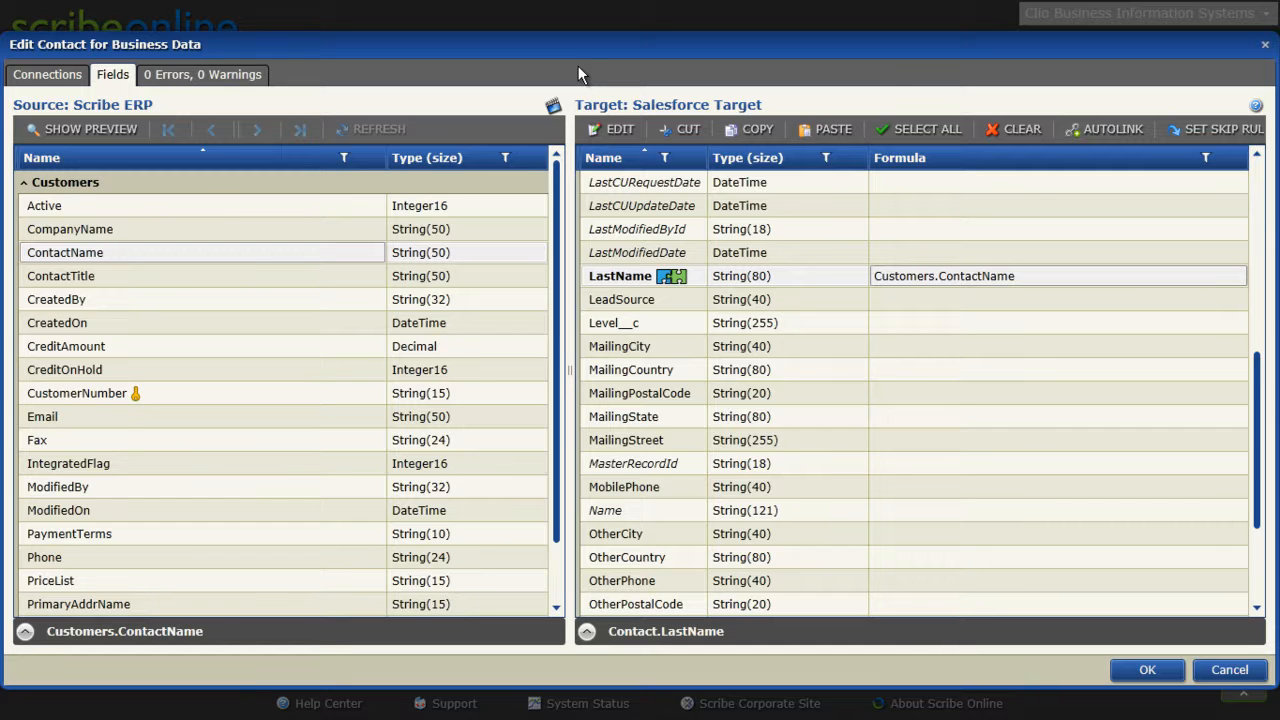
{"action": "double_click", "coordinate": [1102, 276]}
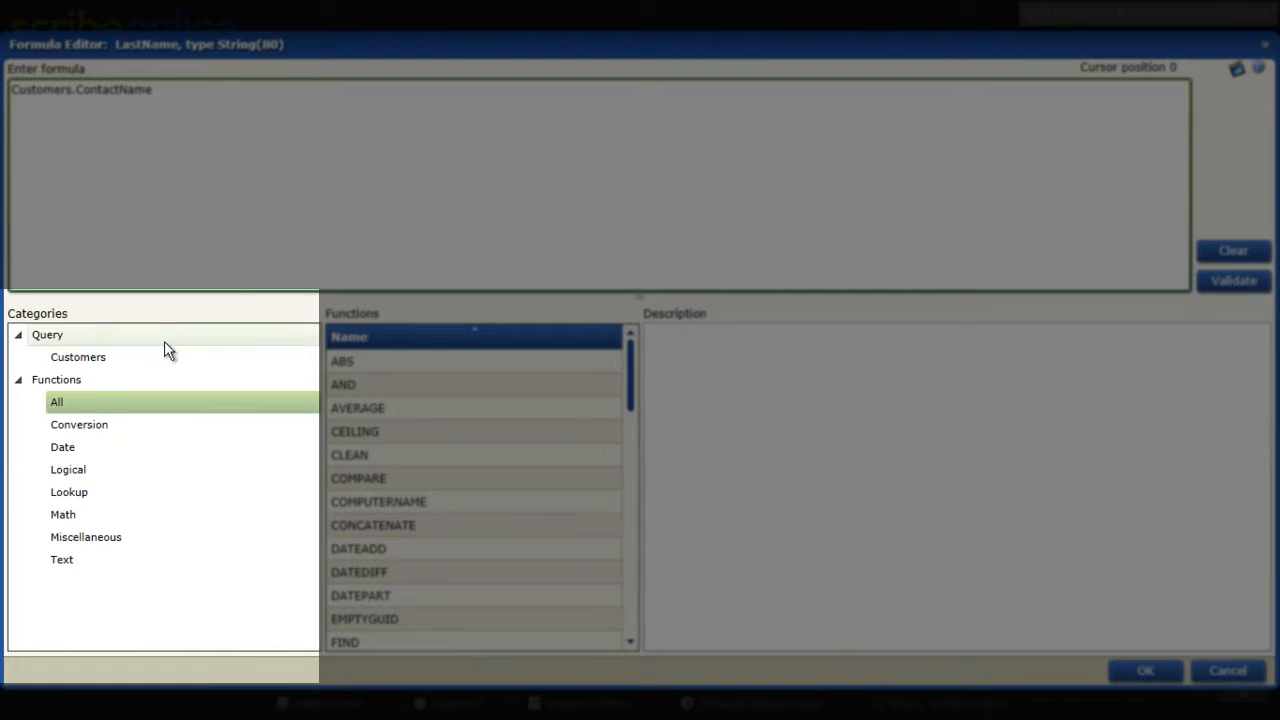
{"action": "left_click", "coordinate": [138, 357]}
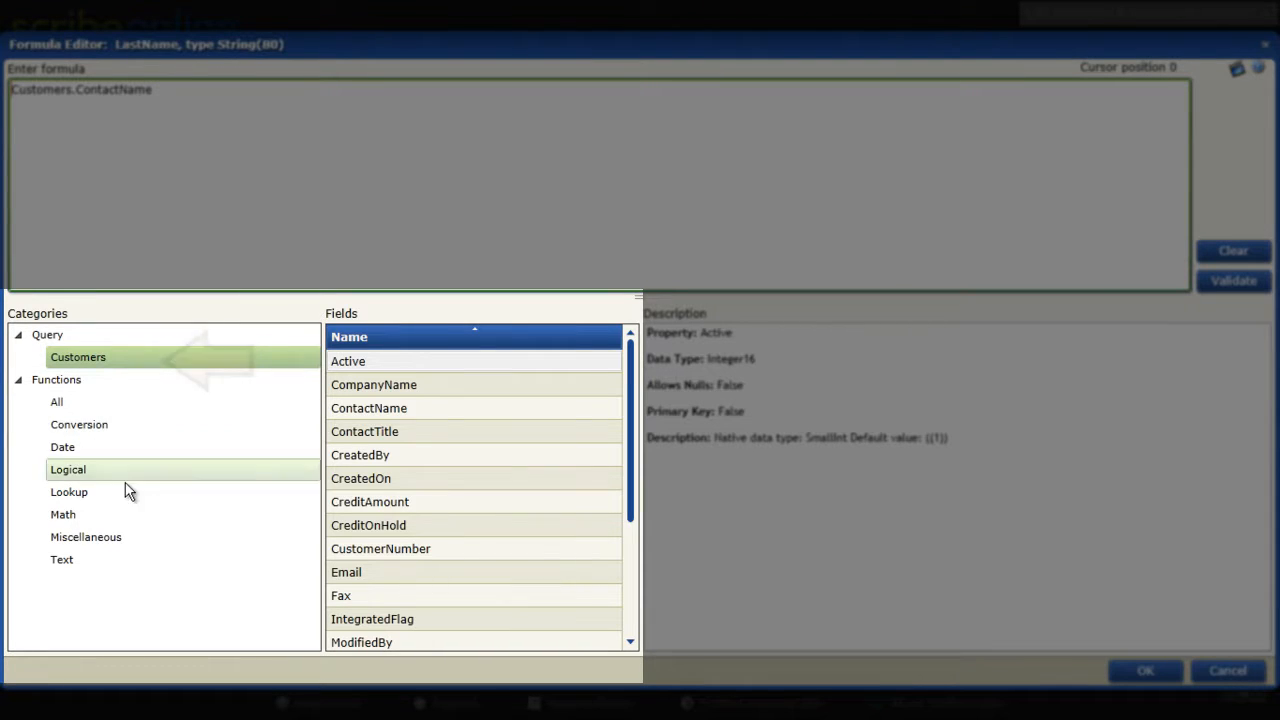
{"action": "left_click", "coordinate": [70, 564]}
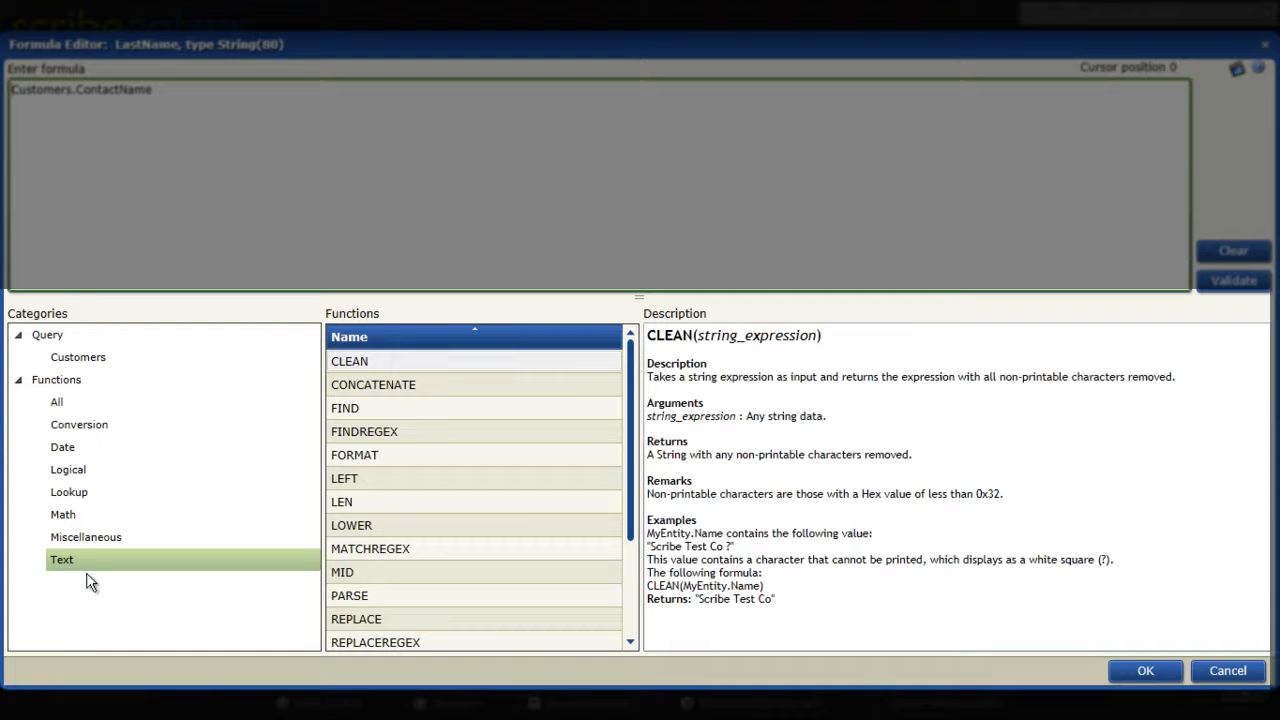
{"action": "left_click", "coordinate": [436, 596]}
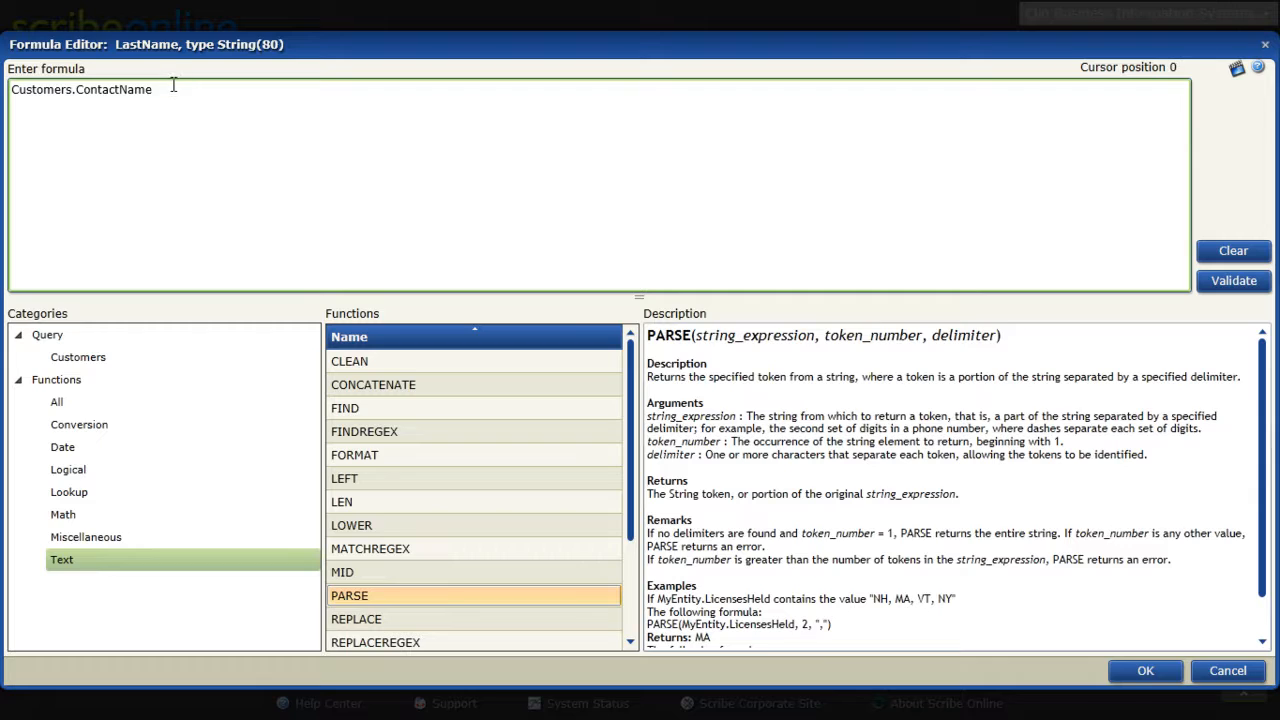
Wrap Customers.ContactName in the PARSE function within the LastName formula.
{"action": "left_click_drag", "start_coordinate": [170, 89], "coordinate": [12, 88]}
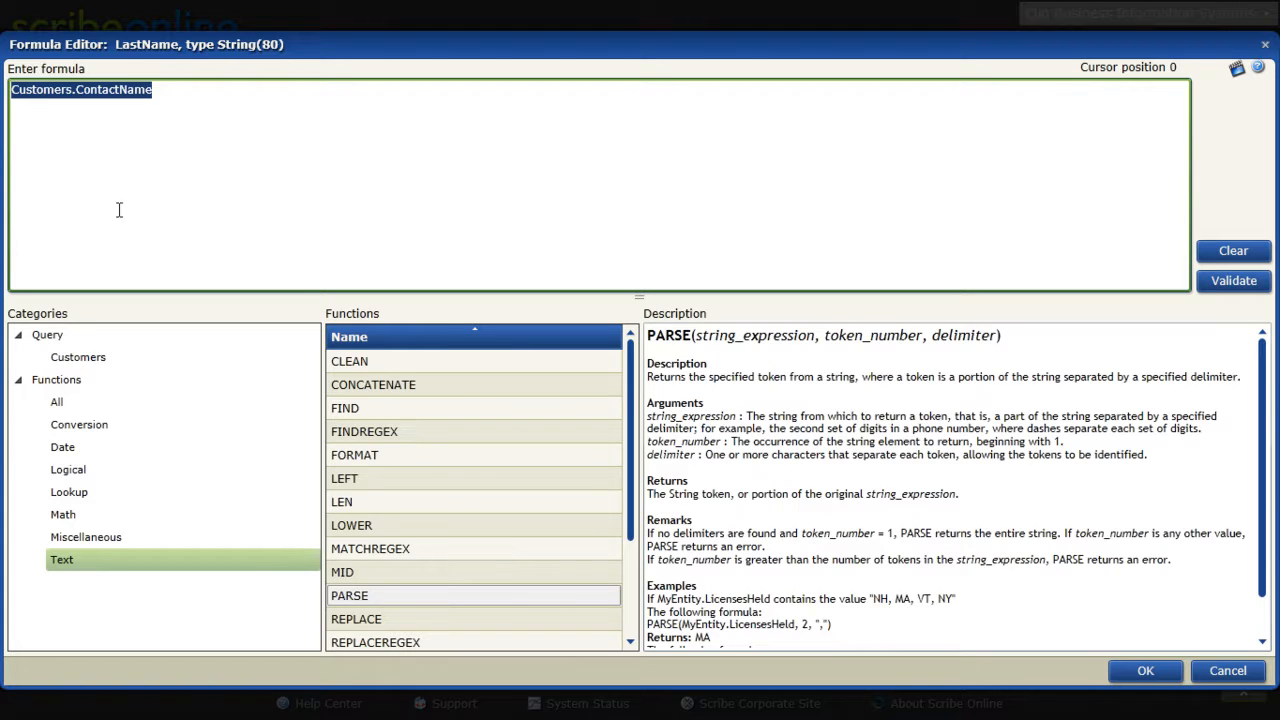
{"action": "left_click", "coordinate": [447, 596]}
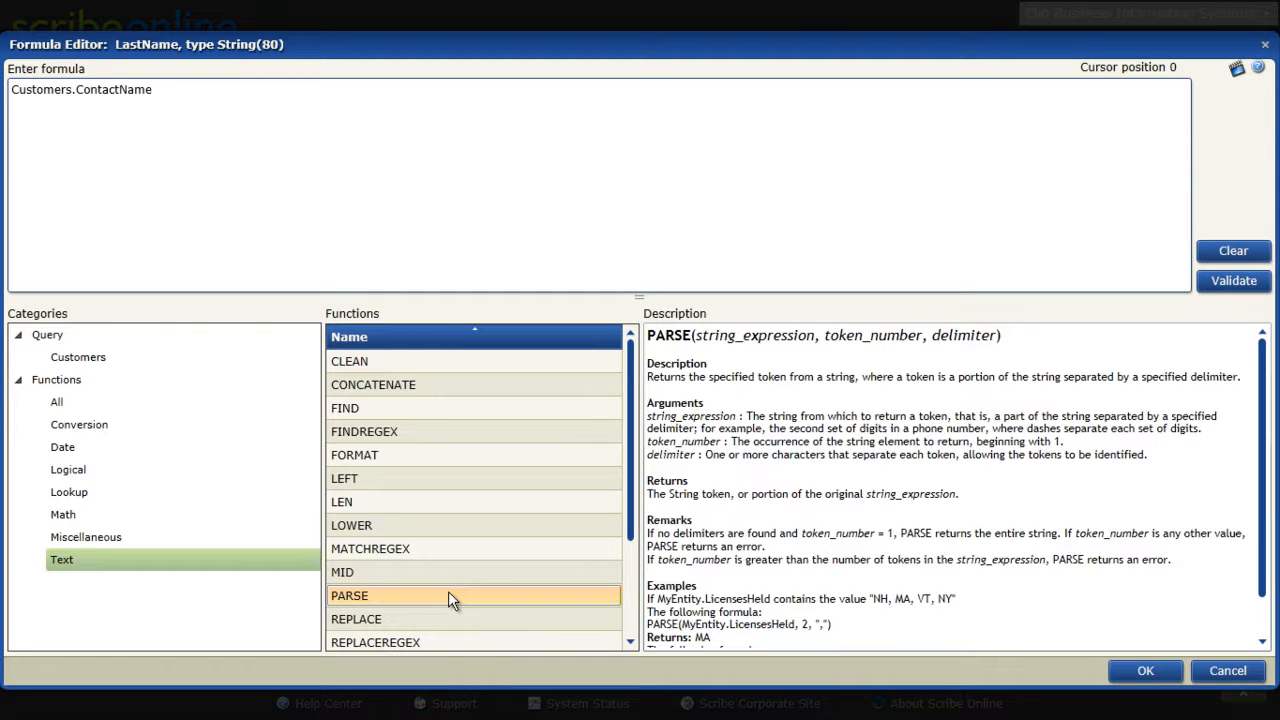
{"action": "mouse_move", "coordinate": [448, 592]}
{"action": "left_mouse_down"}
{"action": "mouse_move", "coordinate": [267, 415]}
{"action": "mouse_move", "coordinate": [103, 201]}
{"action": "mouse_move", "coordinate": [360, 348]}
{"action": "mouse_move", "coordinate": [451, 585]}
{"action": "left_mouse_up"}
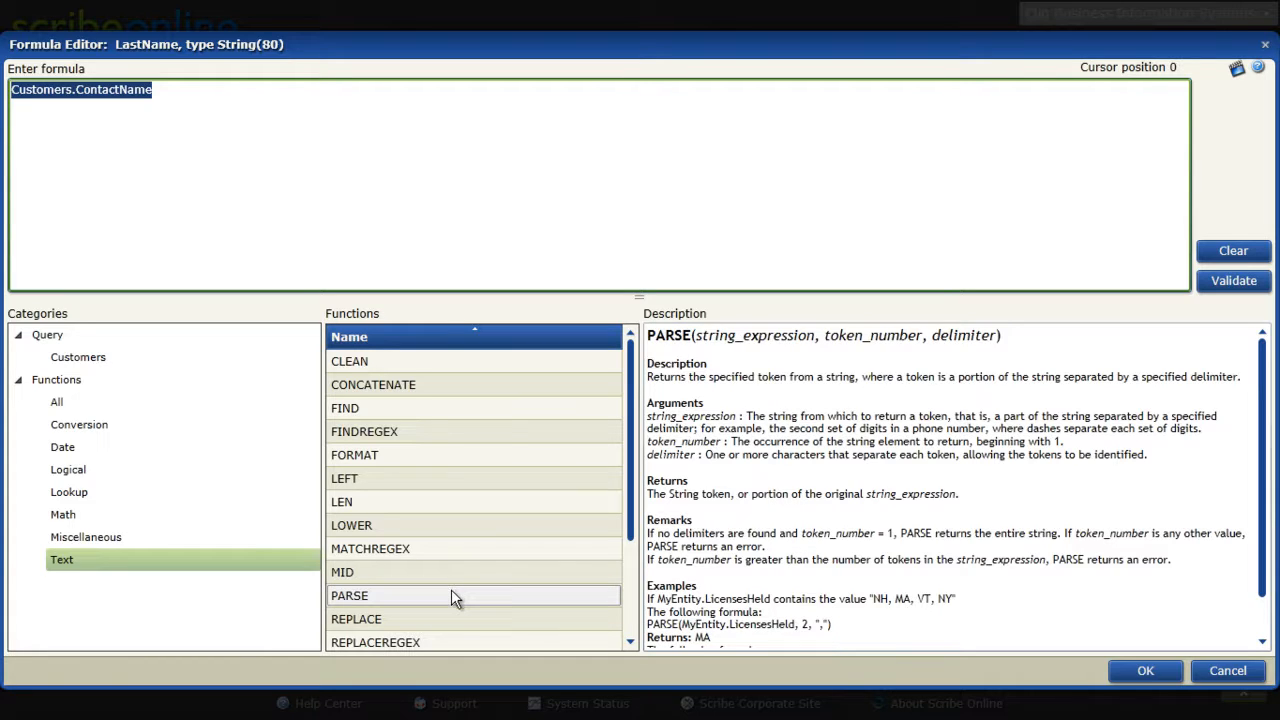
{"action": "double_click", "coordinate": [451, 592]}
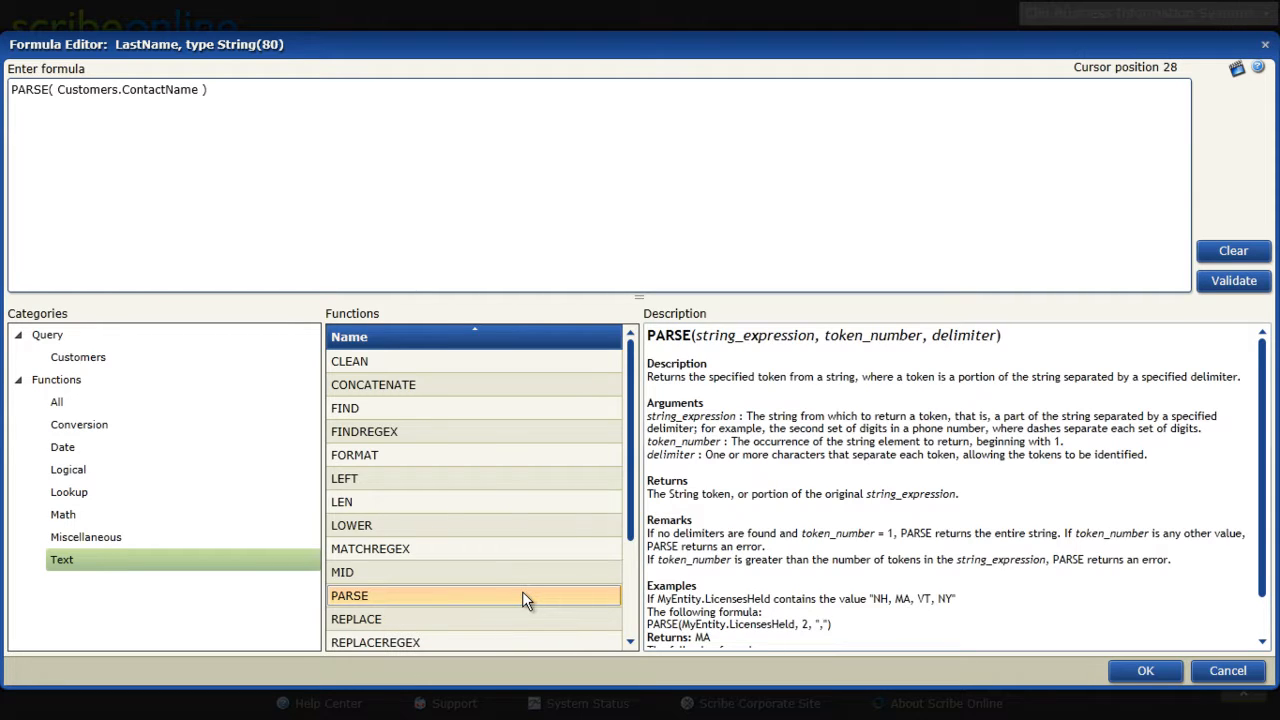
Complete the LastName PARSE formula with token number 3 and the delimiter " ", and accept it.
{"action": "left_click", "coordinate": [201, 93]}
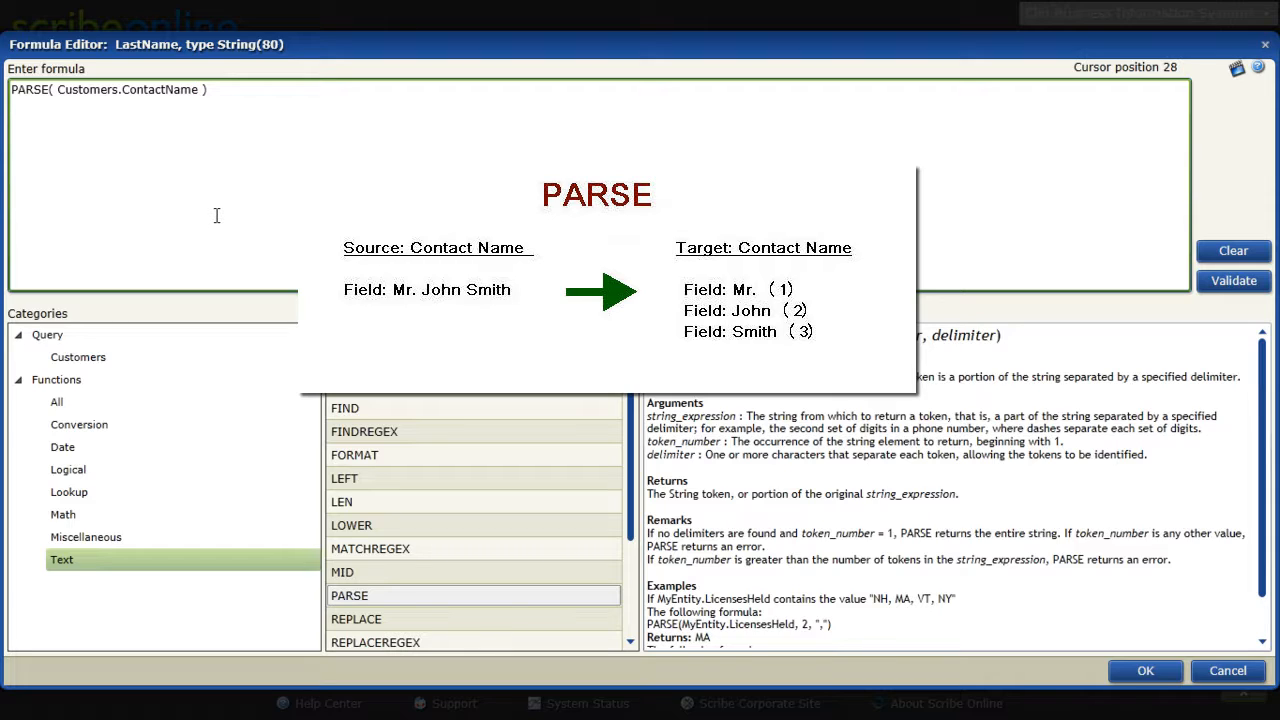
{"action": "type", "text": ","}
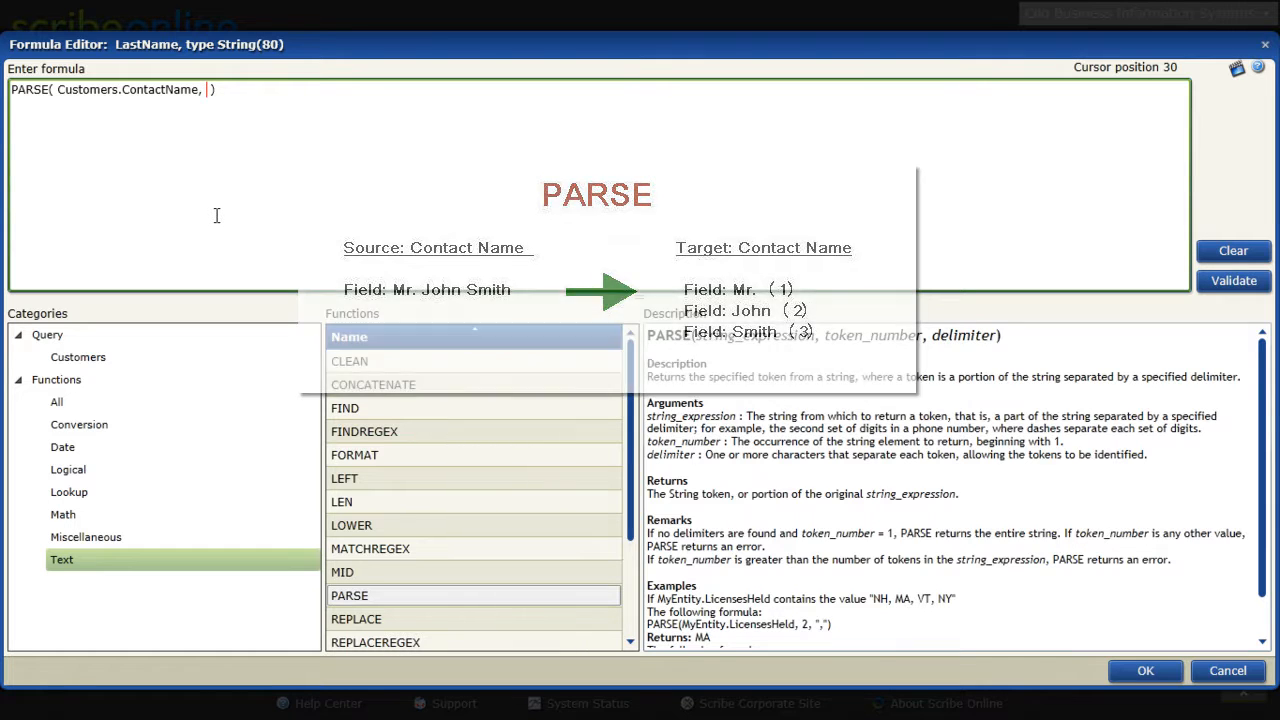
{"action": "type", "text": "3"}
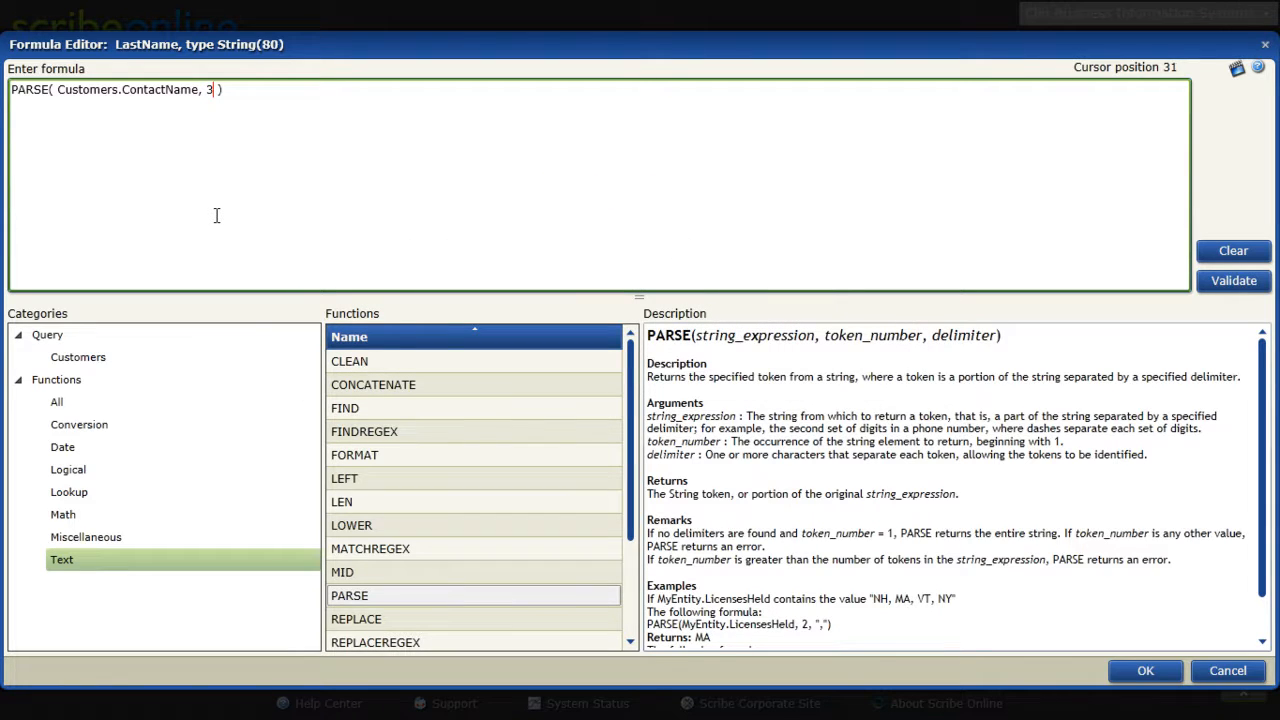
{"action": "type", "text": ", \" \""}
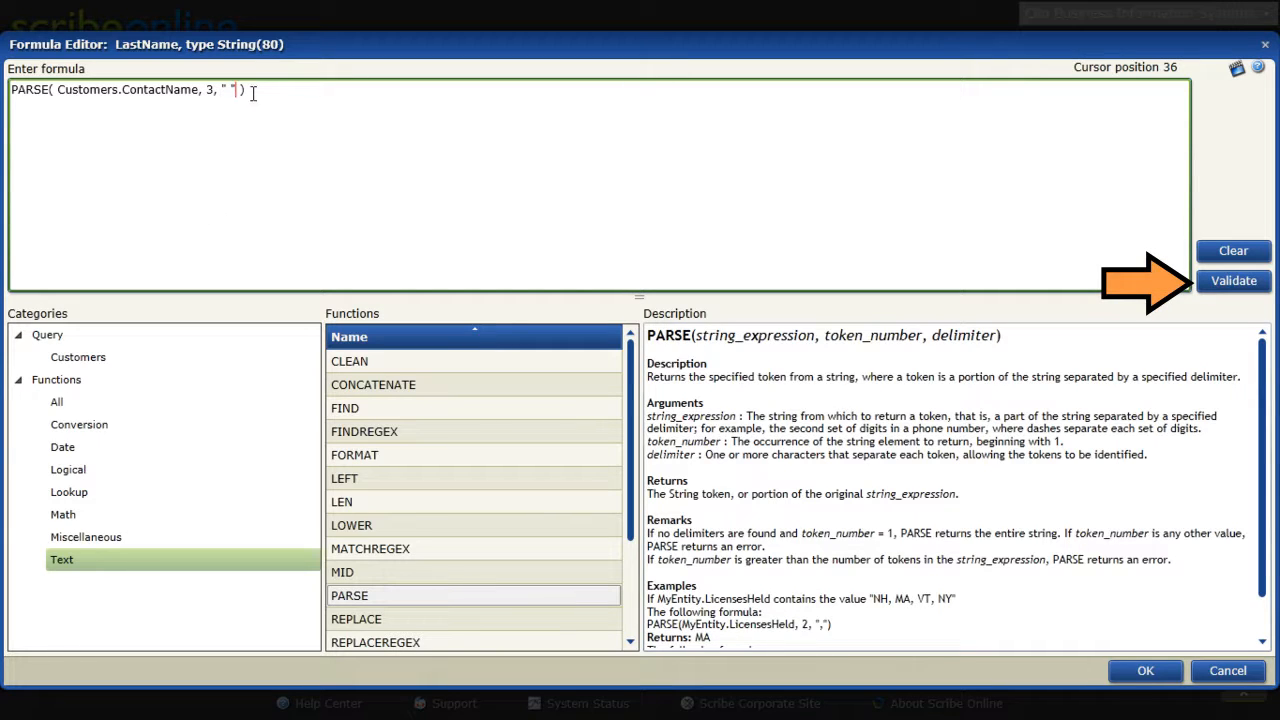
{"action": "left_click", "coordinate": [1158, 675]}
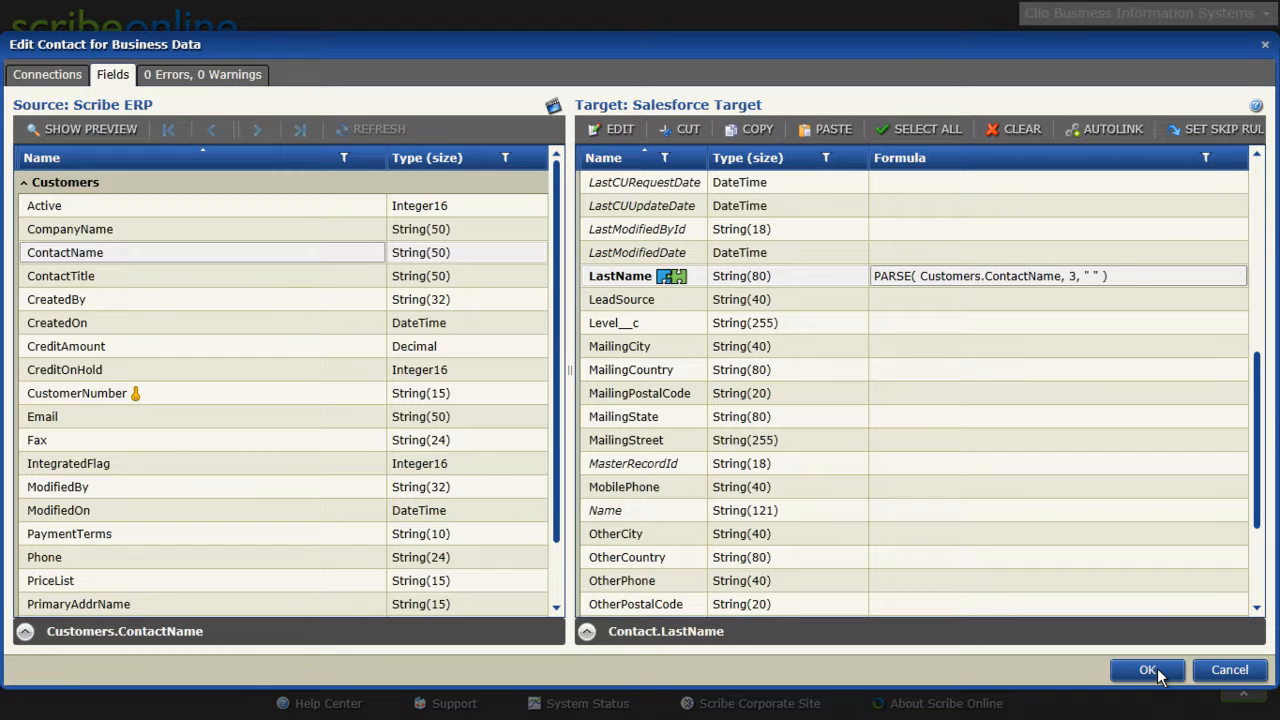
Copy the LastName formula and paste it into the formula of the target FirstName field.
{"action": "left_click", "coordinate": [1022, 277]}
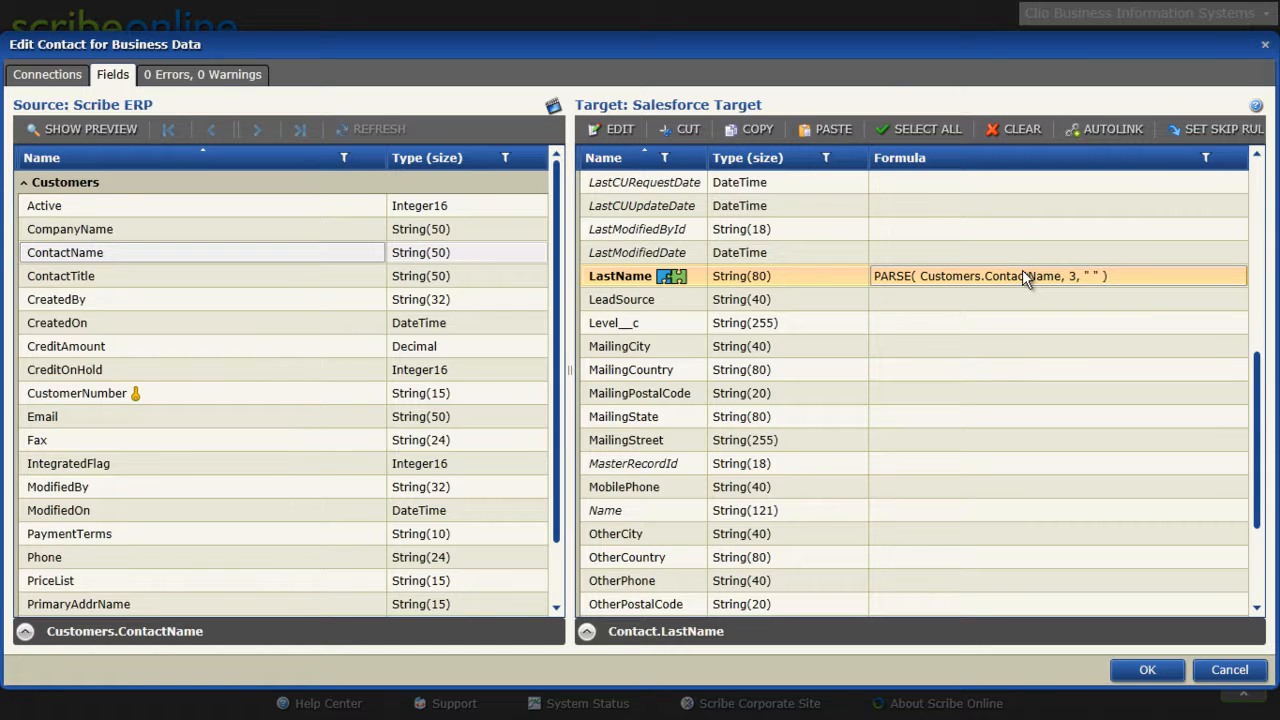
{"action": "right_click", "coordinate": [1022, 270]}
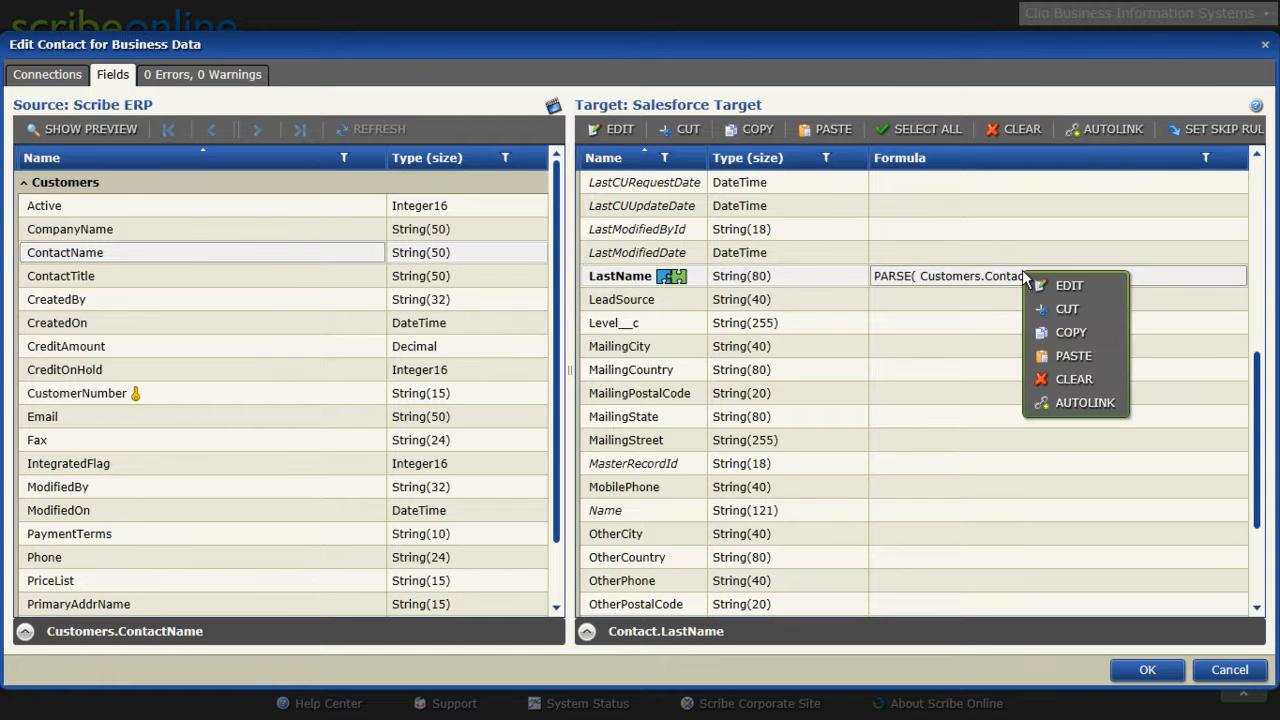
{"action": "left_click", "coordinate": [1071, 333]}
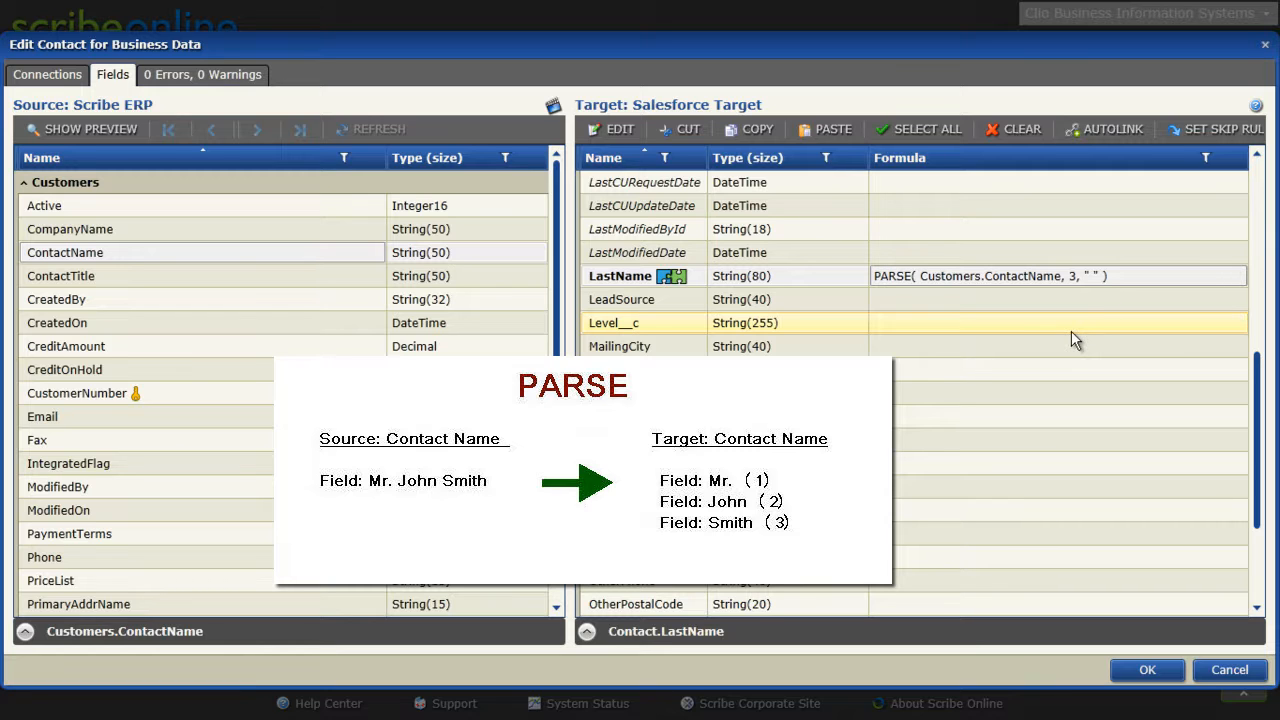
{"action": "scroll", "coordinate": [1071, 335], "scroll_direction": "up", "scroll_amount": 3}
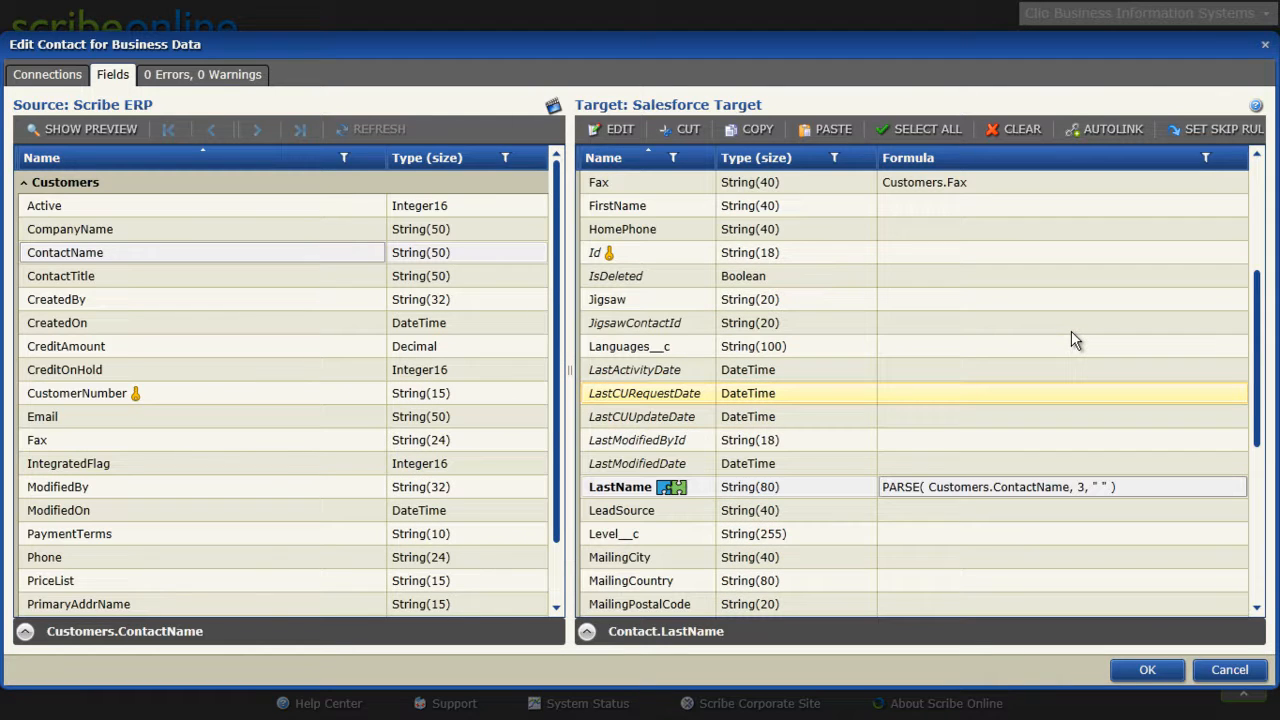
{"action": "double_click", "coordinate": [957, 214]}
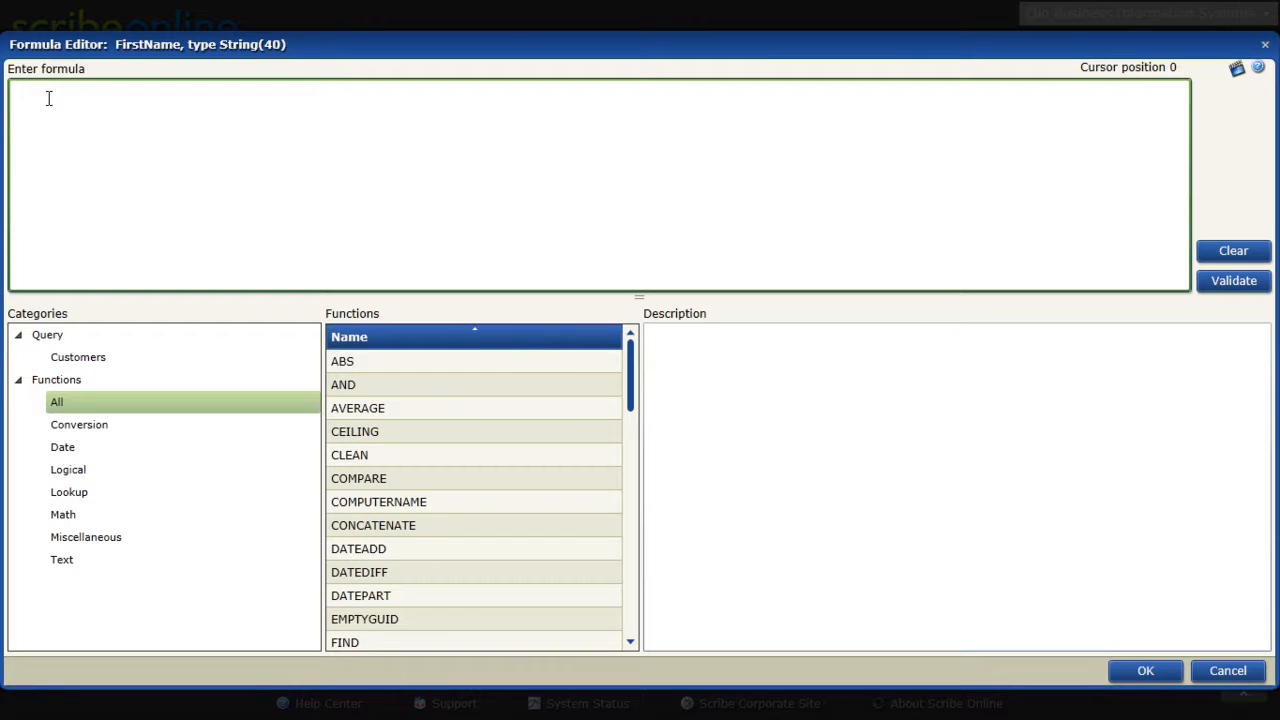
{"action": "right_click", "coordinate": [15, 95]}
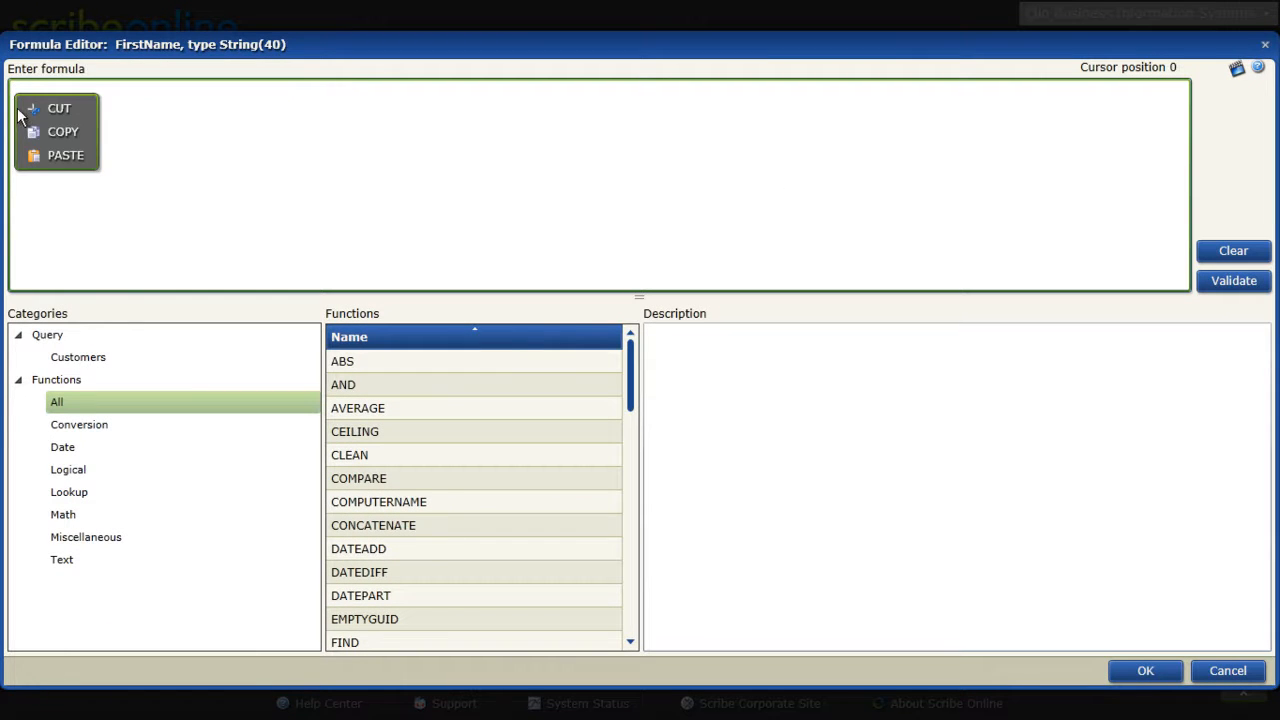
{"action": "left_click", "coordinate": [55, 155]}
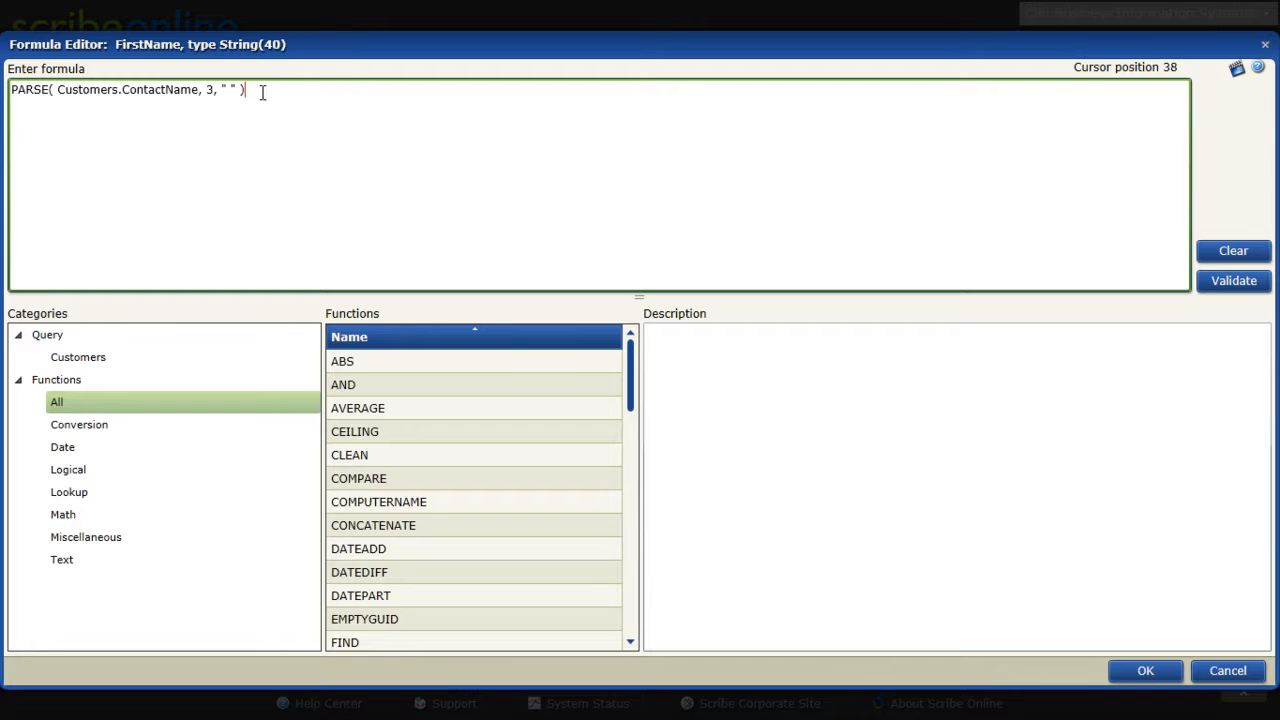
Remove the token number 3 from the pasted FirstName formula and validate the formula without it.
{"action": "left_click", "coordinate": [207, 91]}
{"action": "key", "text": "Delete"}
{"action": "type", "text": "2"}
{"action": "key", "text": "BackSpace"}
{"action": "left_click", "coordinate": [1233, 281]}
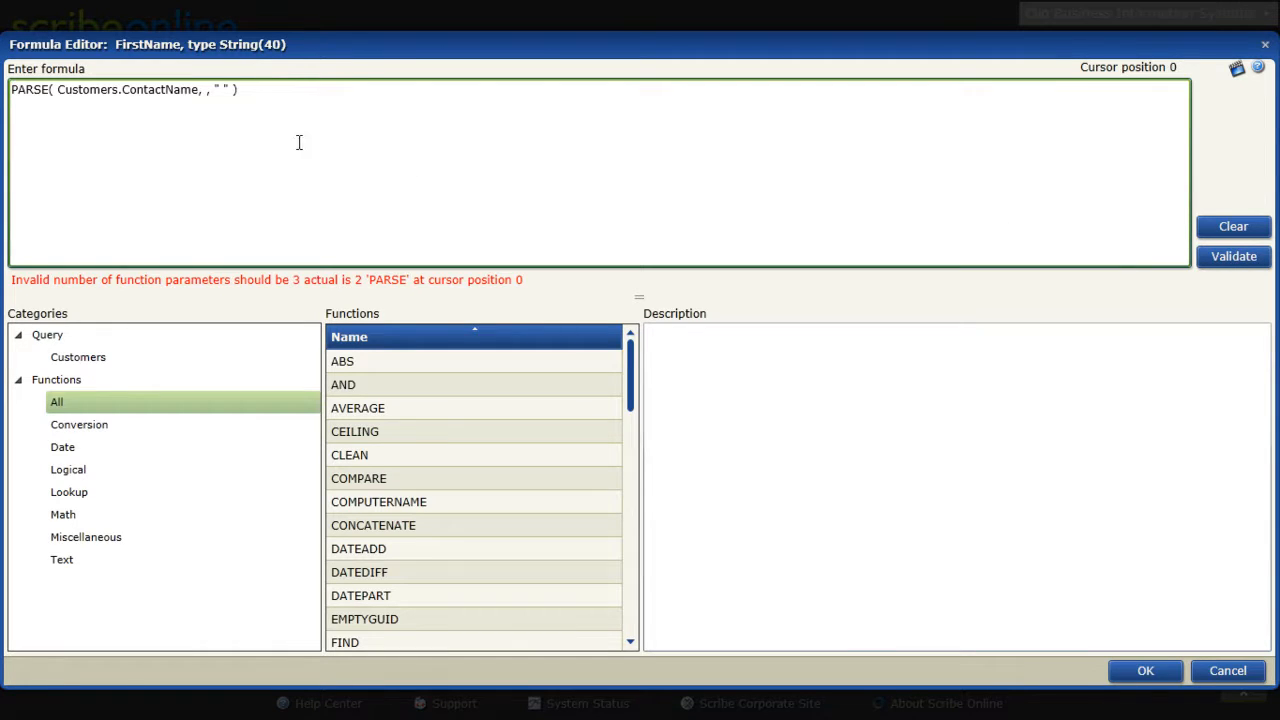
Set the token number in the FirstName PARSE formula to 2 and accept the formula.
{"action": "left_click", "coordinate": [207, 90]}
{"action": "left_click", "coordinate": [207, 90]}
{"action": "type", "text": "1"}
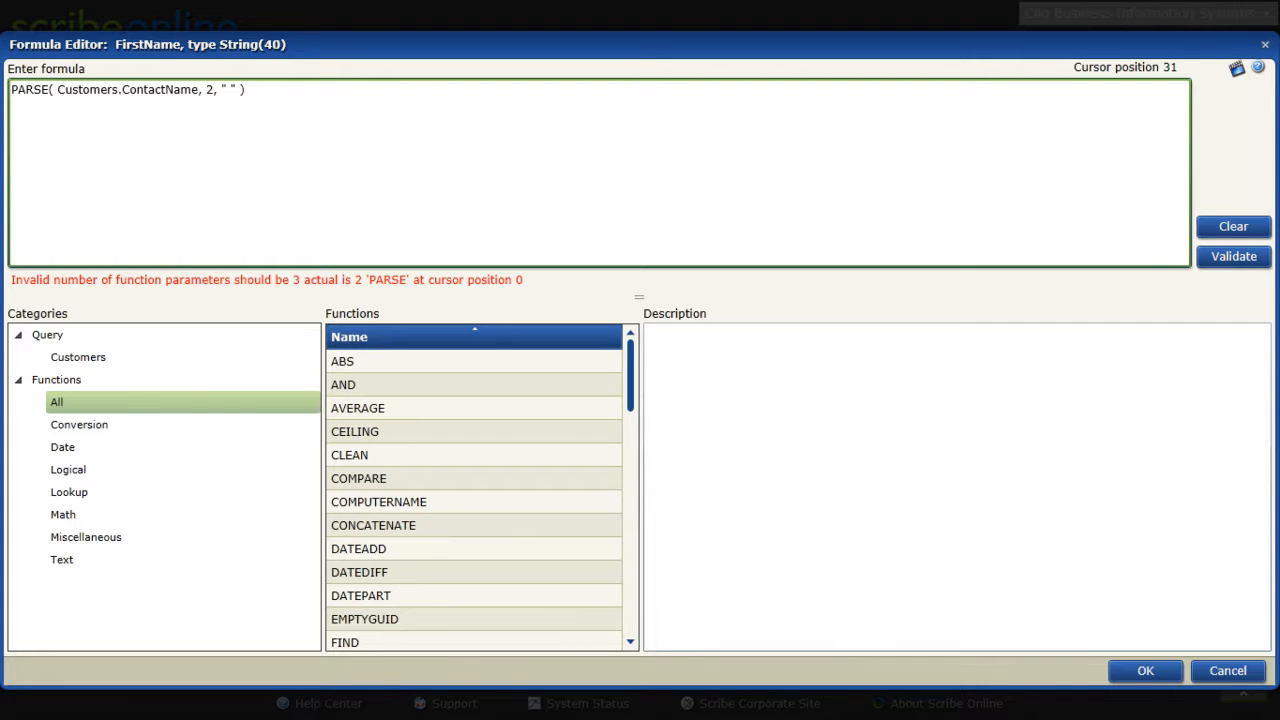
{"action": "left_click", "coordinate": [1158, 674]}
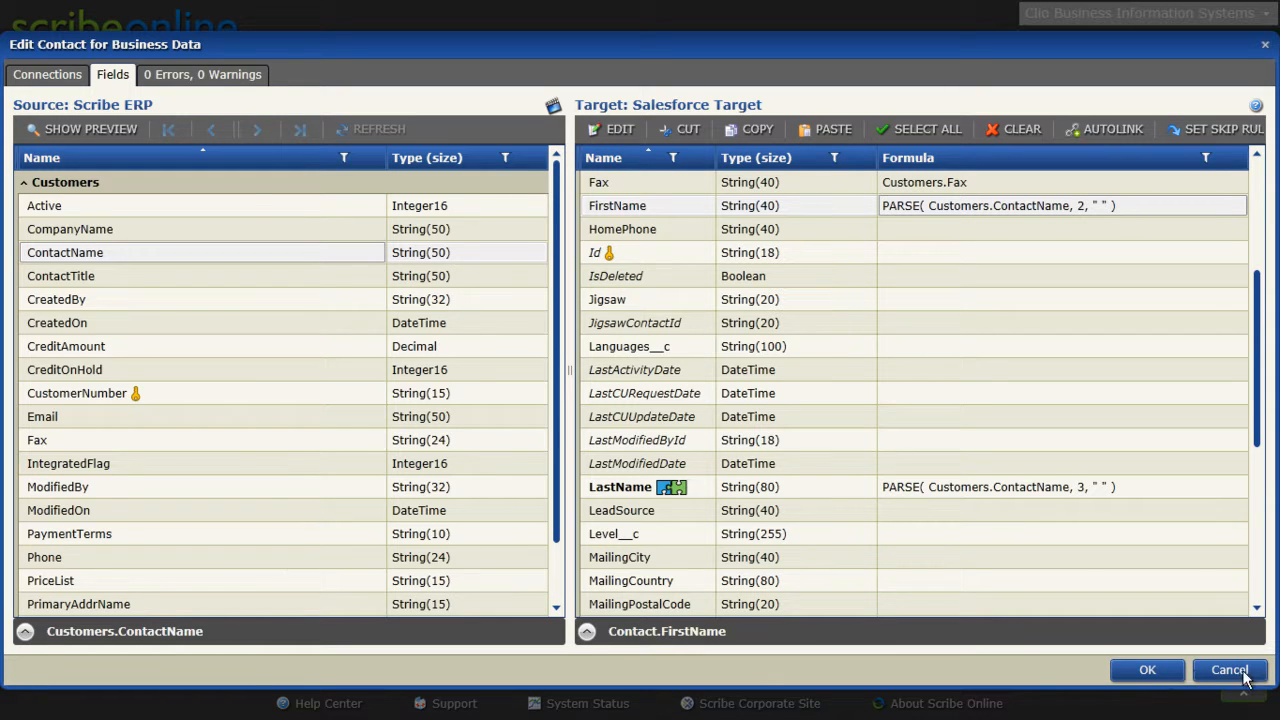
Sort the target fields by formula in descending order so the mapped fields come first.
{"action": "left_click", "coordinate": [1006, 158]}
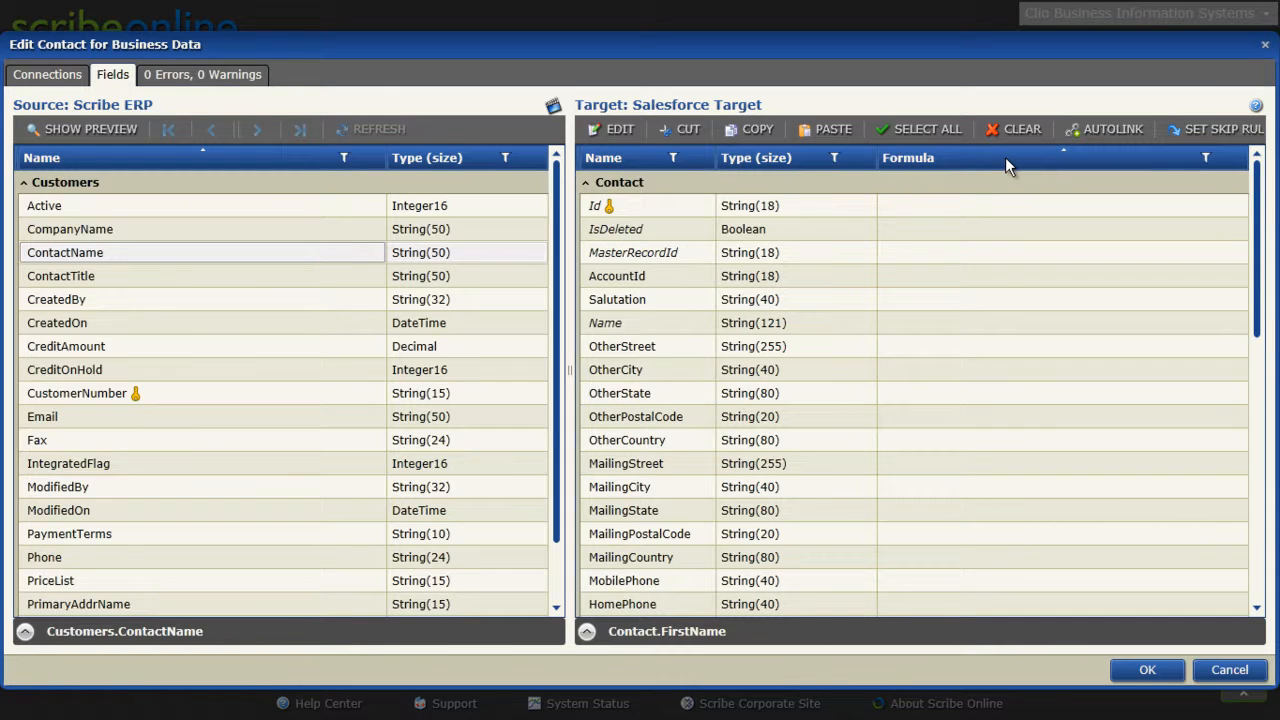
{"action": "left_click", "coordinate": [1005, 157]}
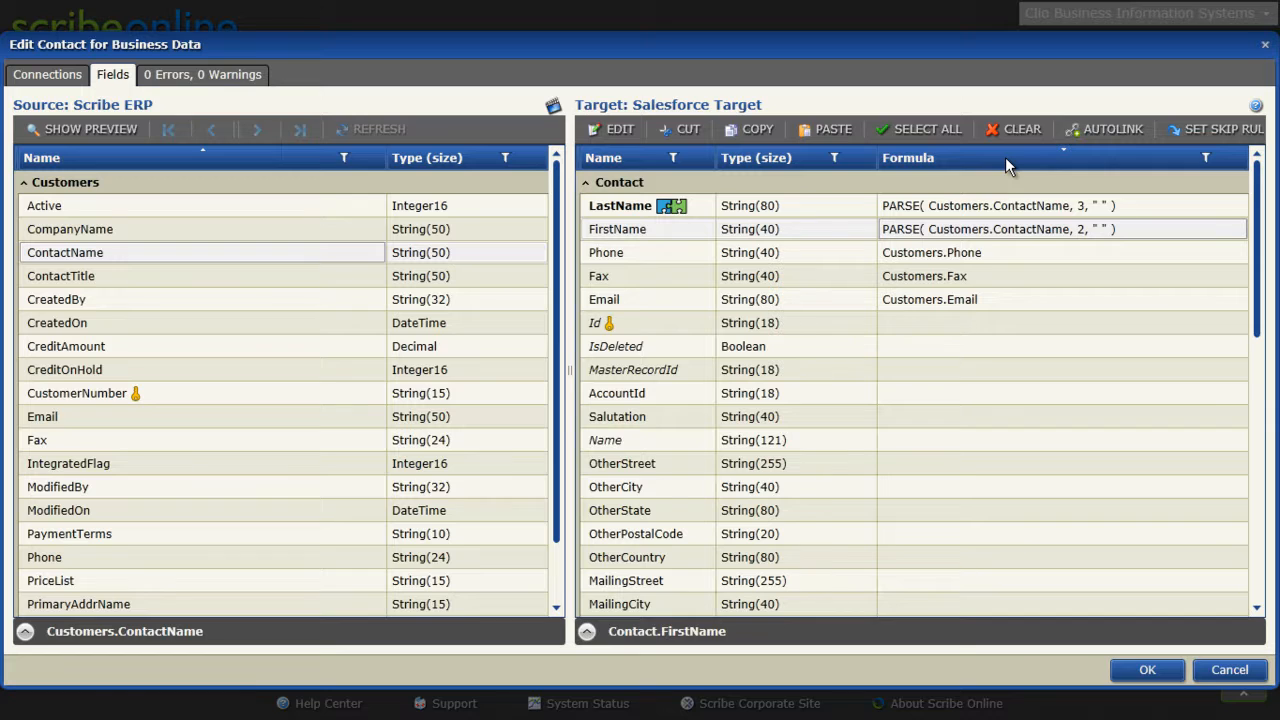
Start the target Description field's formula with the text "Tradeshow Leads:" followed by the & operator.
{"action": "scroll", "coordinate": [998, 507], "scroll_direction": "down", "scroll_amount": 6}
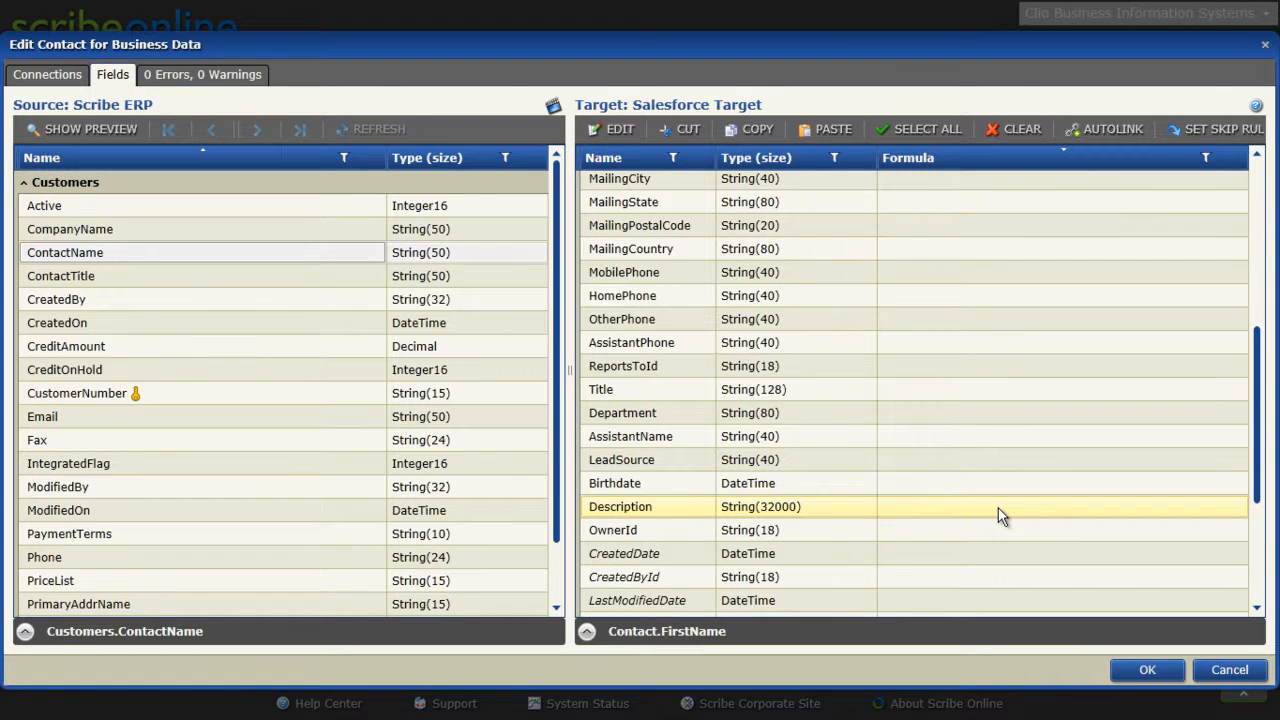
{"action": "double_click", "coordinate": [998, 507]}
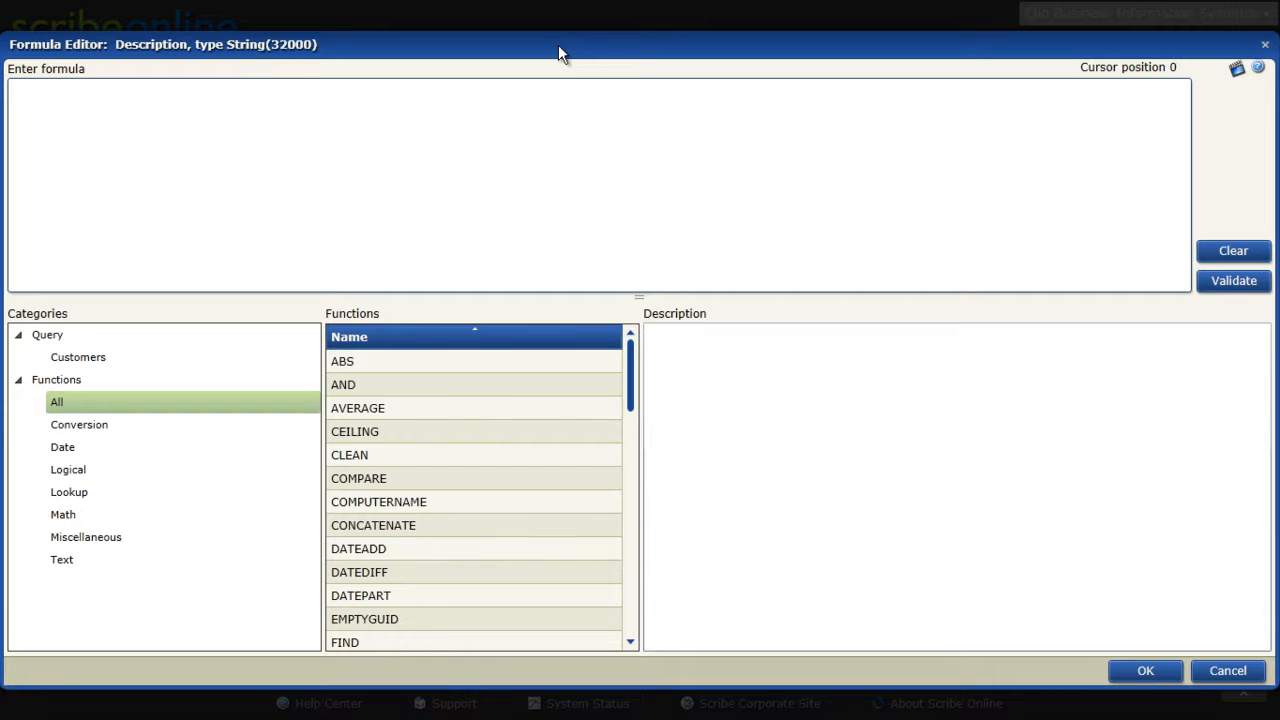
{"action": "left_click", "coordinate": [28, 195]}
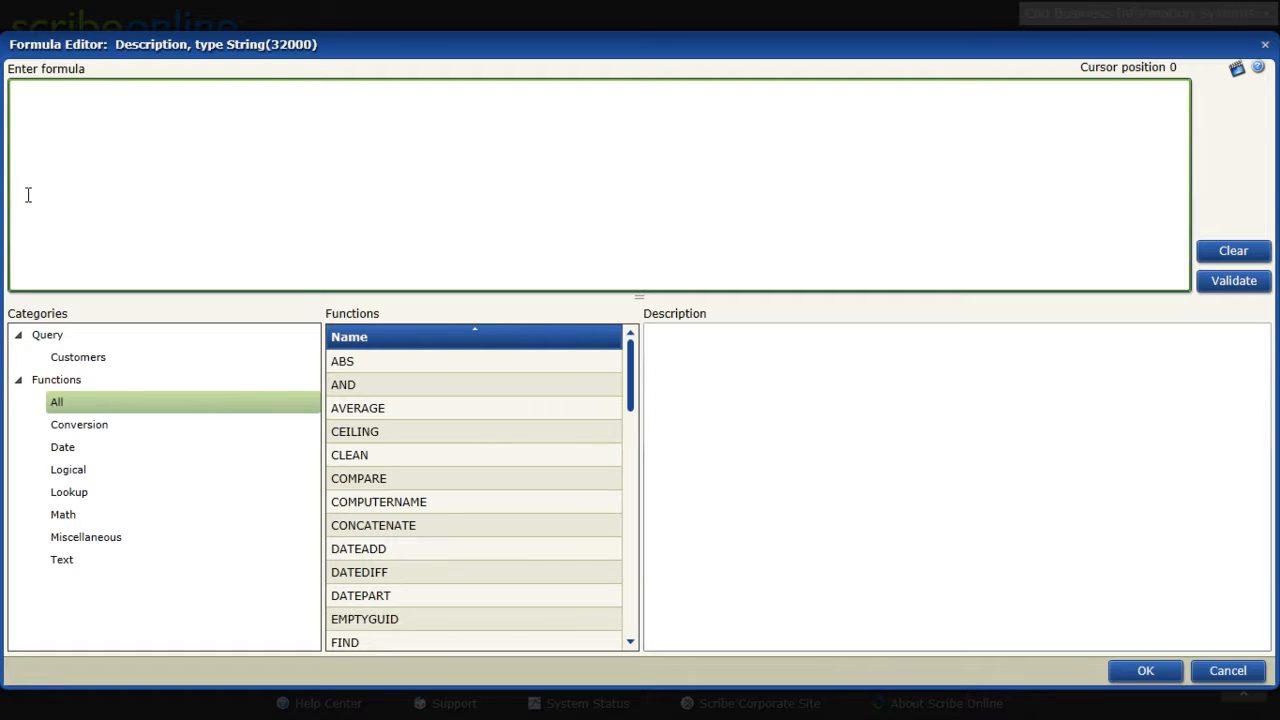
{"action": "type", "text": "\"Tradeshow Leads"}
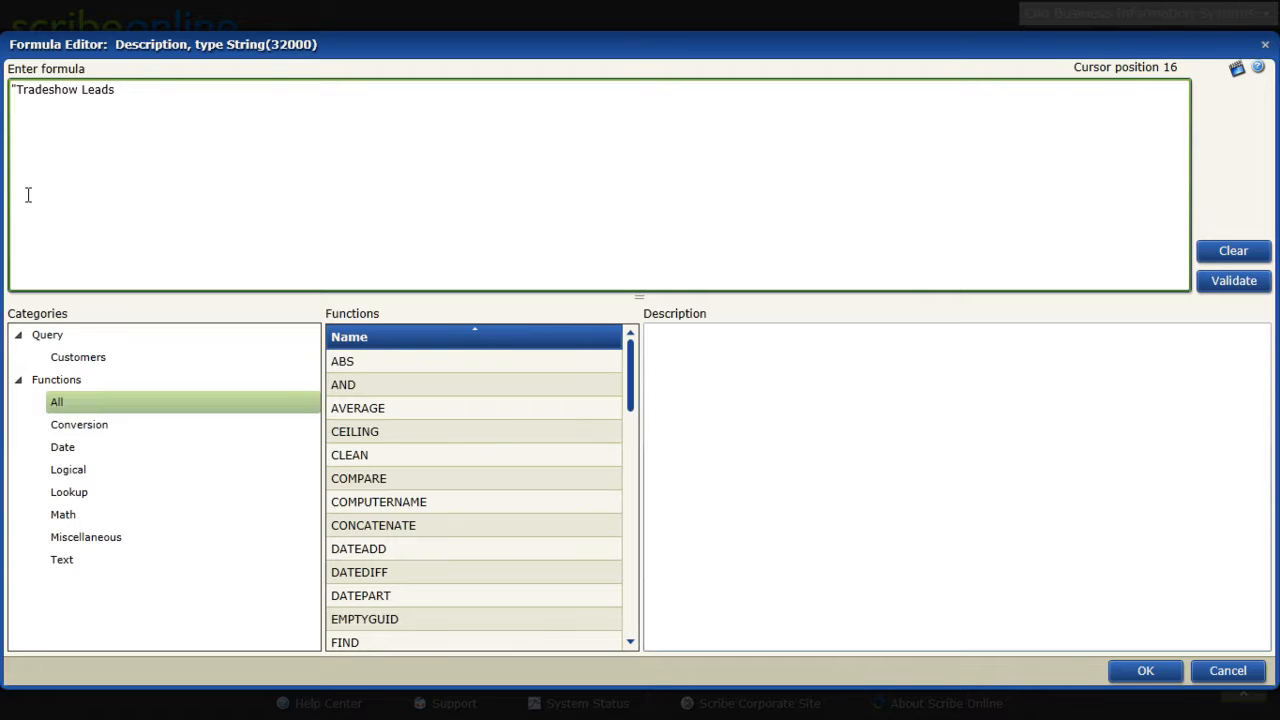
{"action": "type", "text": ":\""}
{"action": "type", "text": "&"}
Append the Customers.ContactName field to the Description formula, followed by & " " &.
{"action": "left_click", "coordinate": [84, 368]}
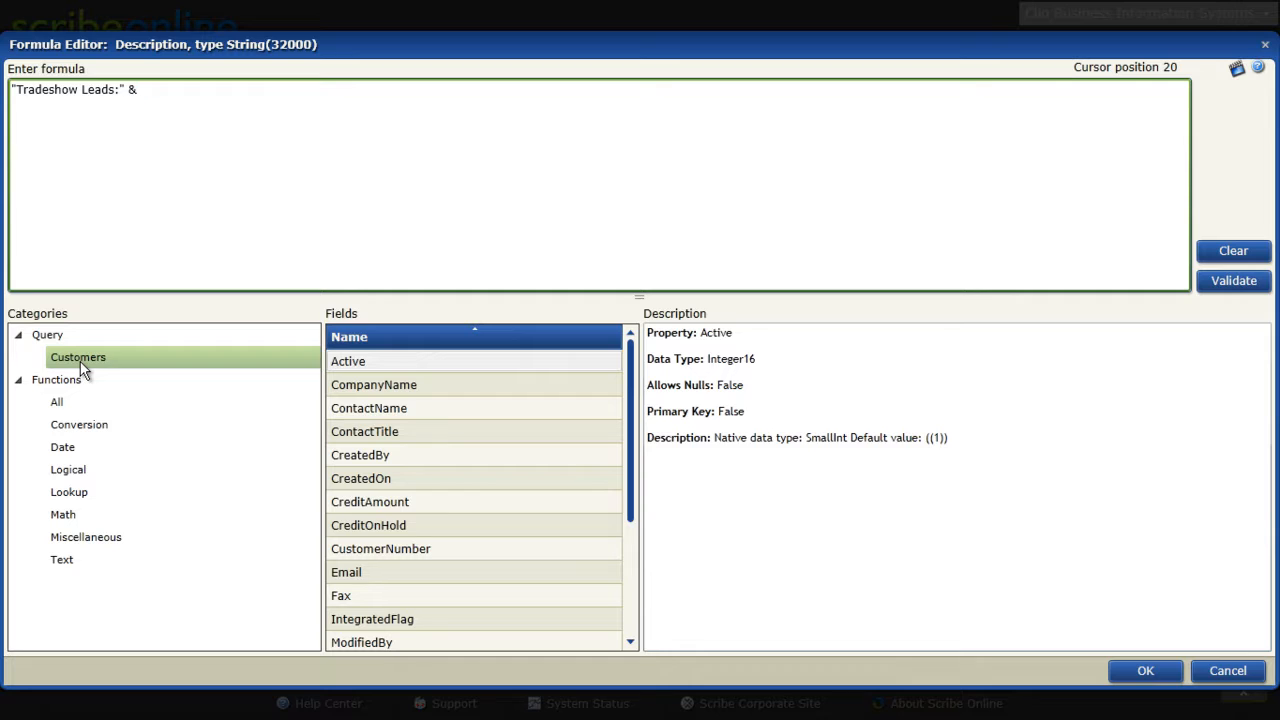
{"action": "double_click", "coordinate": [399, 409]}
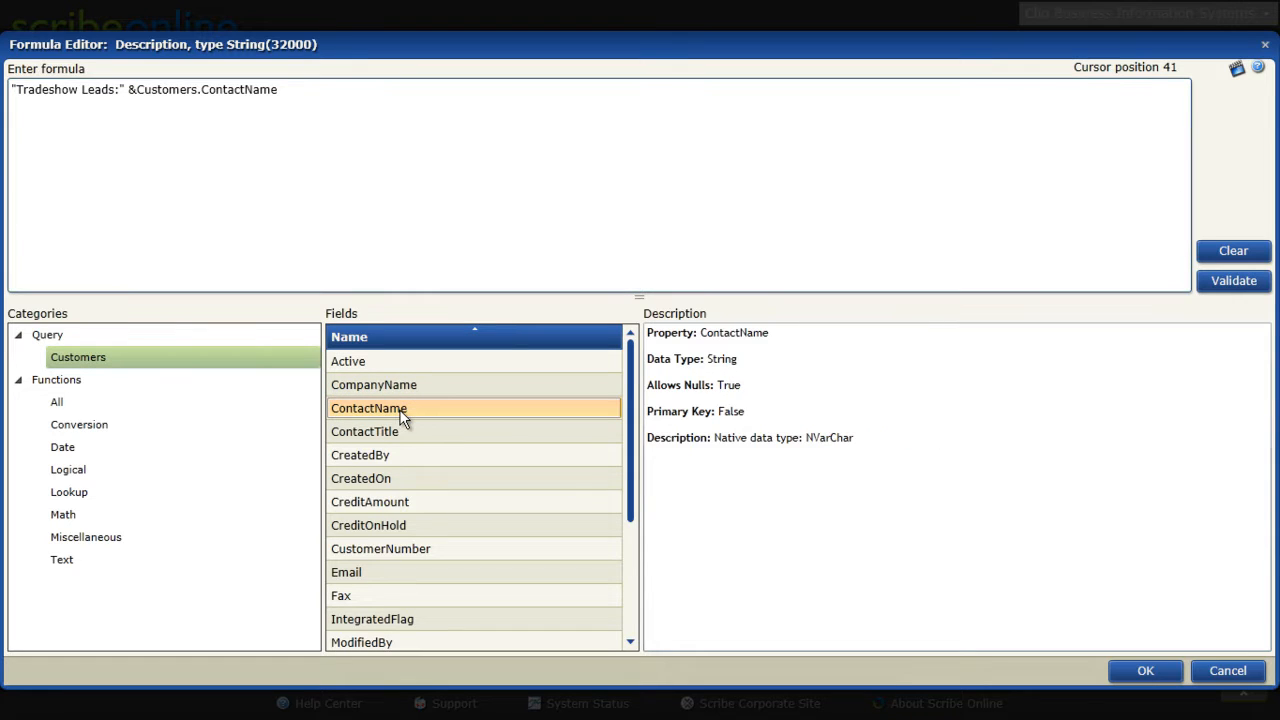
{"action": "left_click", "coordinate": [284, 89]}
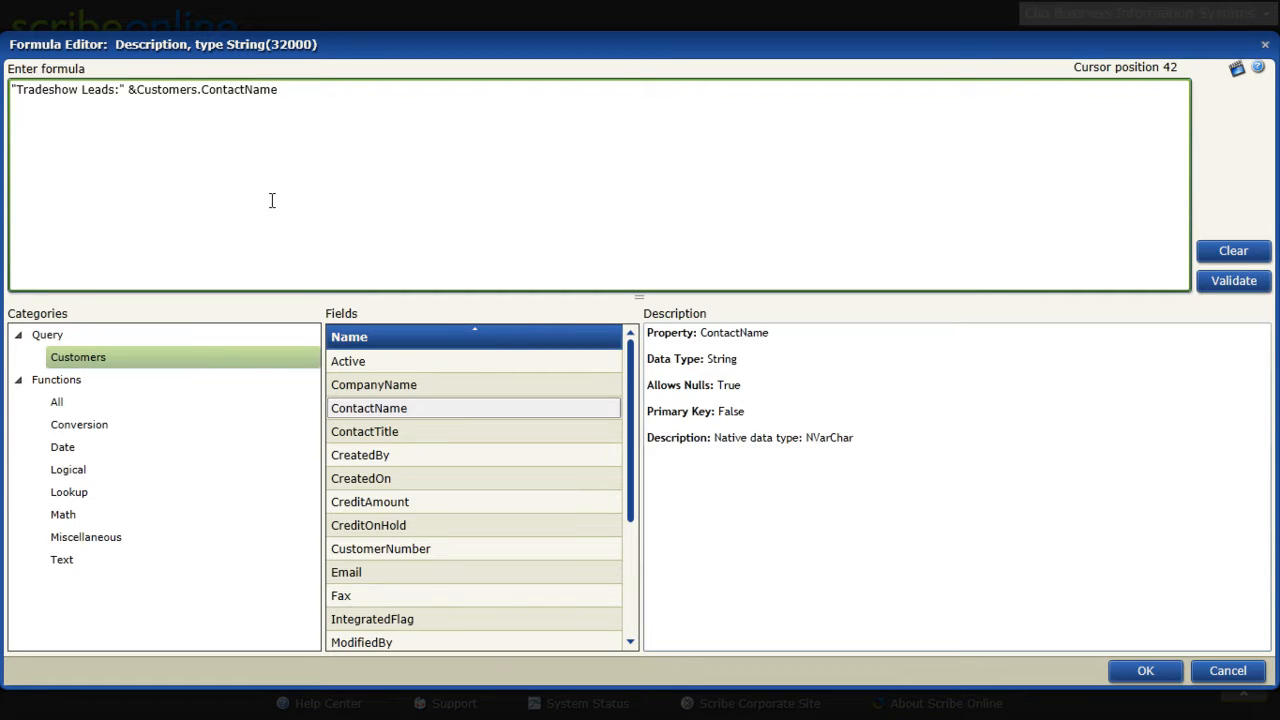
{"action": "type", "text": "& \" \" &"}
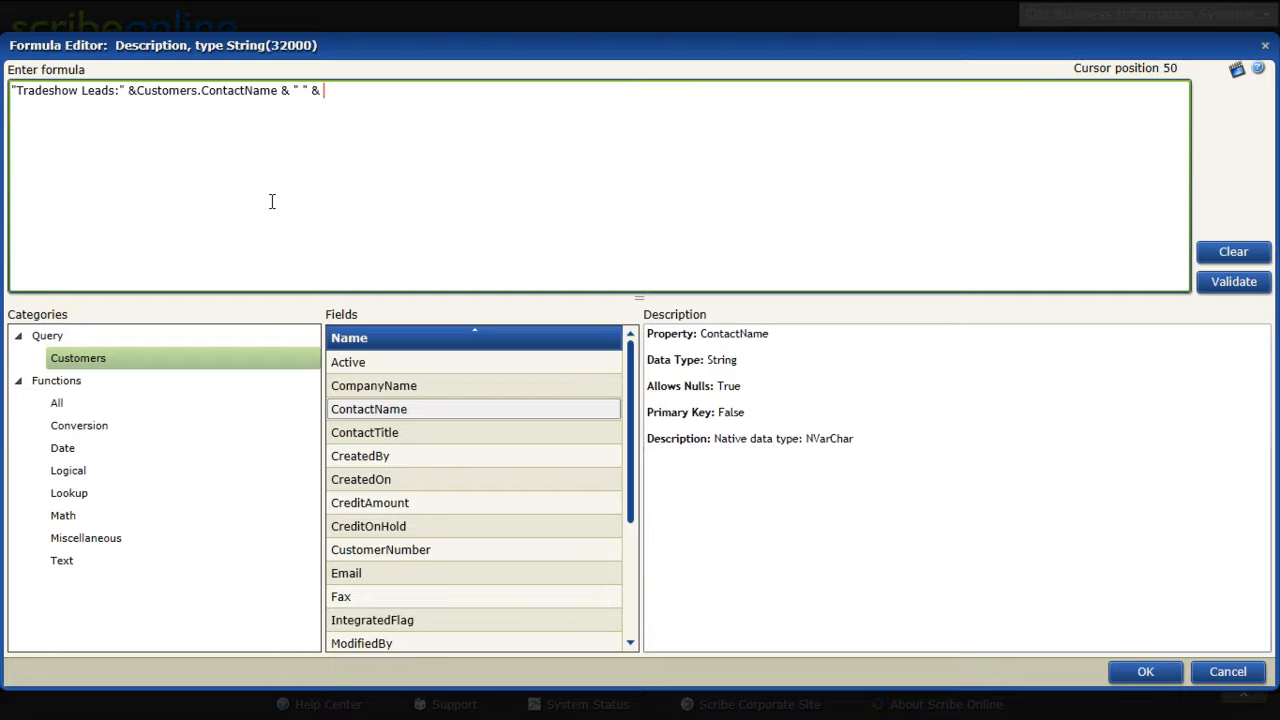
Finish the Description formula with Customers.CompanyName, chosen from the autocomplete suggestions for "name", and accept it.
{"action": "key", "text": "Return"}
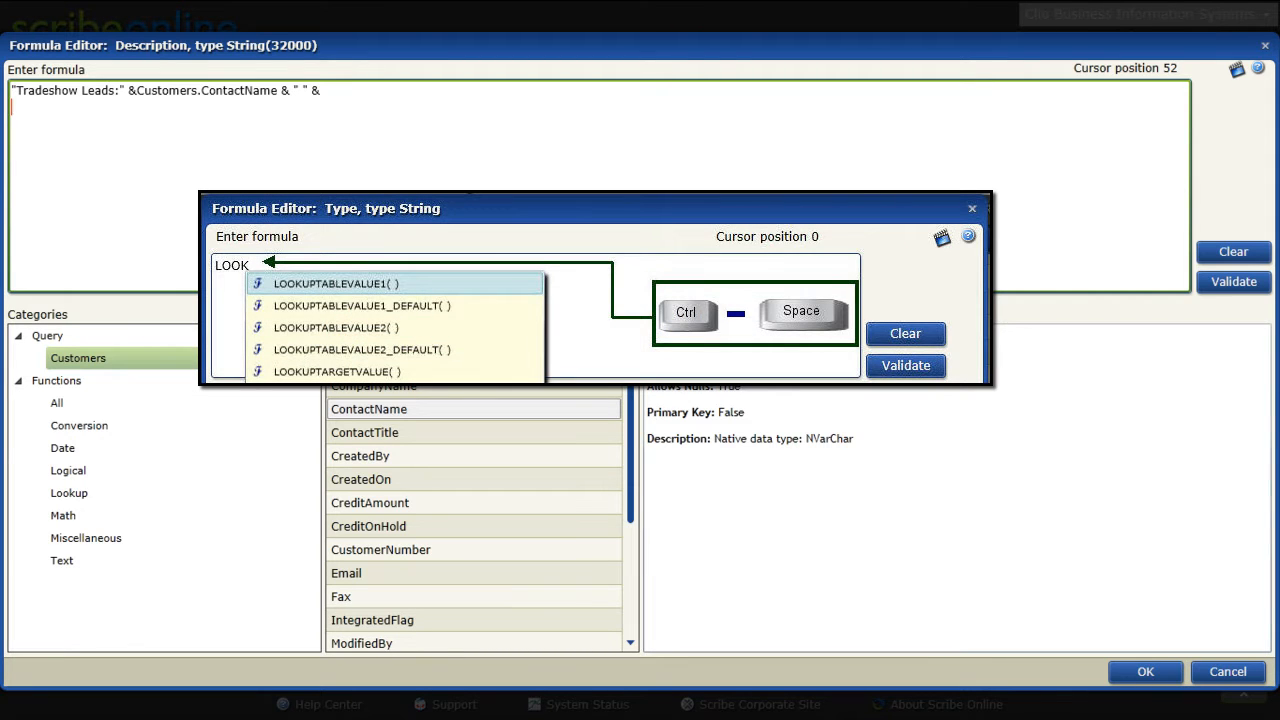
{"action": "key", "text": "BackSpace"}
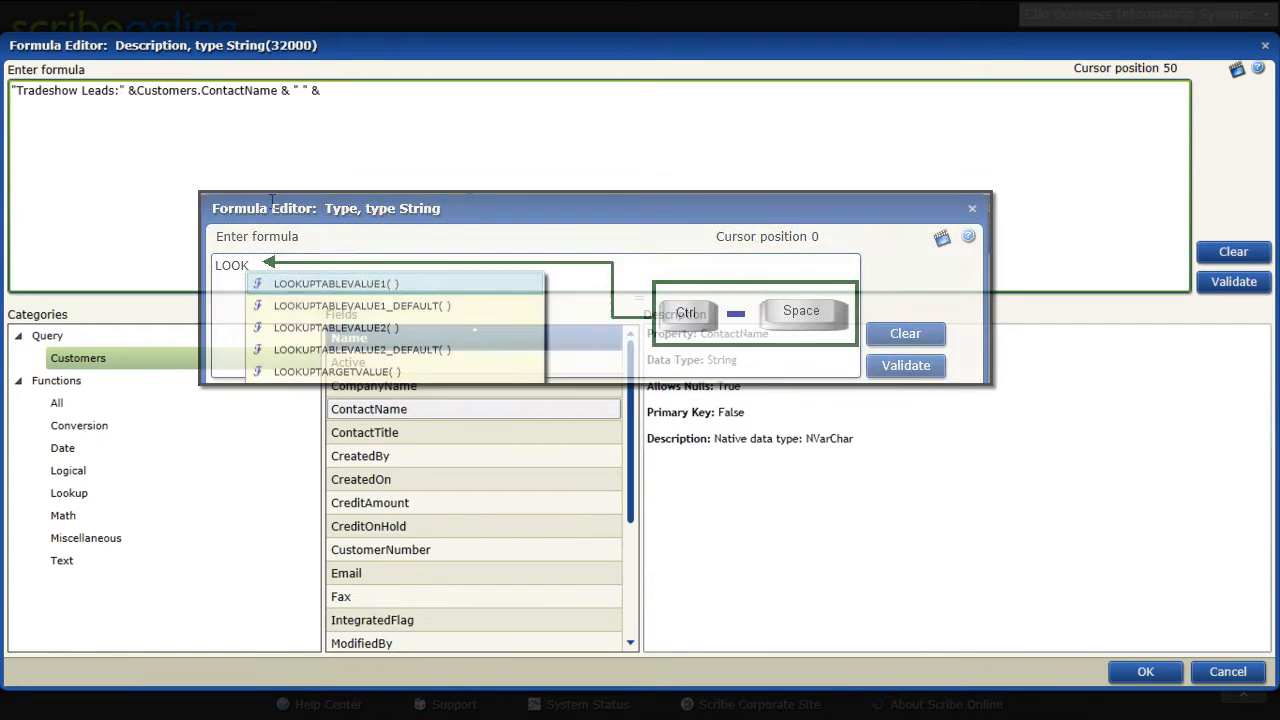
{"action": "key", "text": "ctrl+space"}
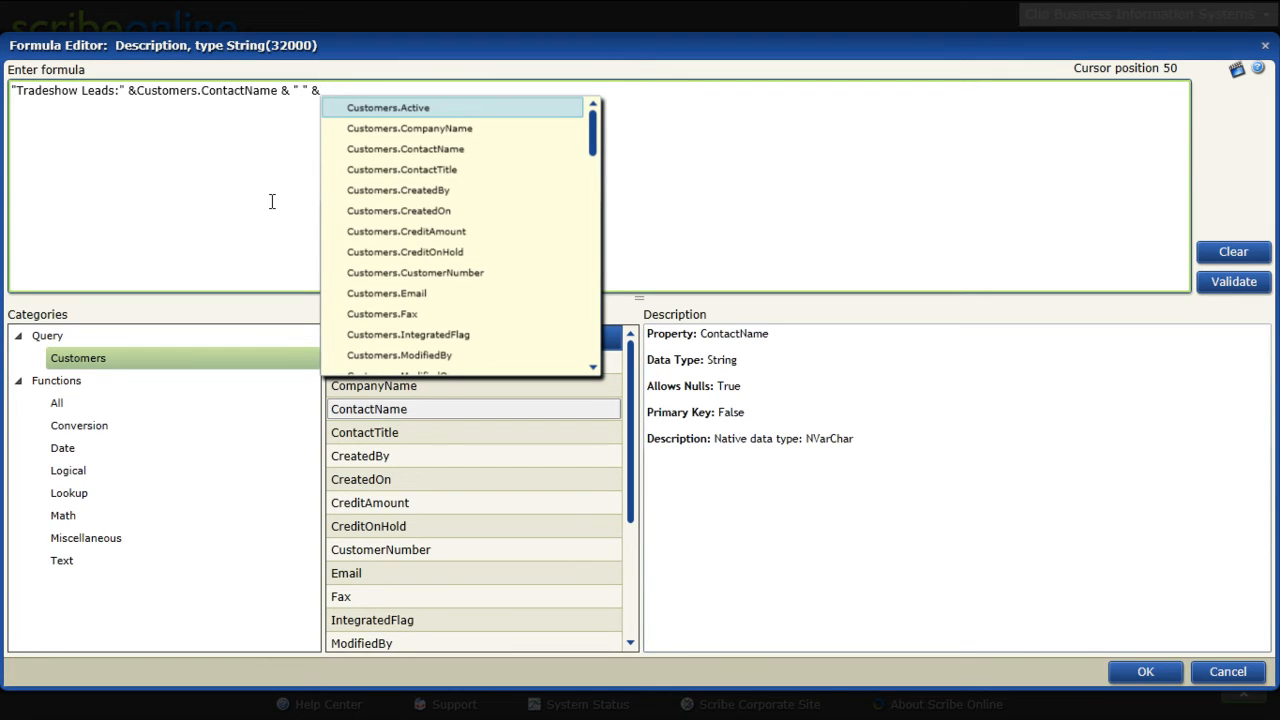
{"action": "type", "text": "name"}
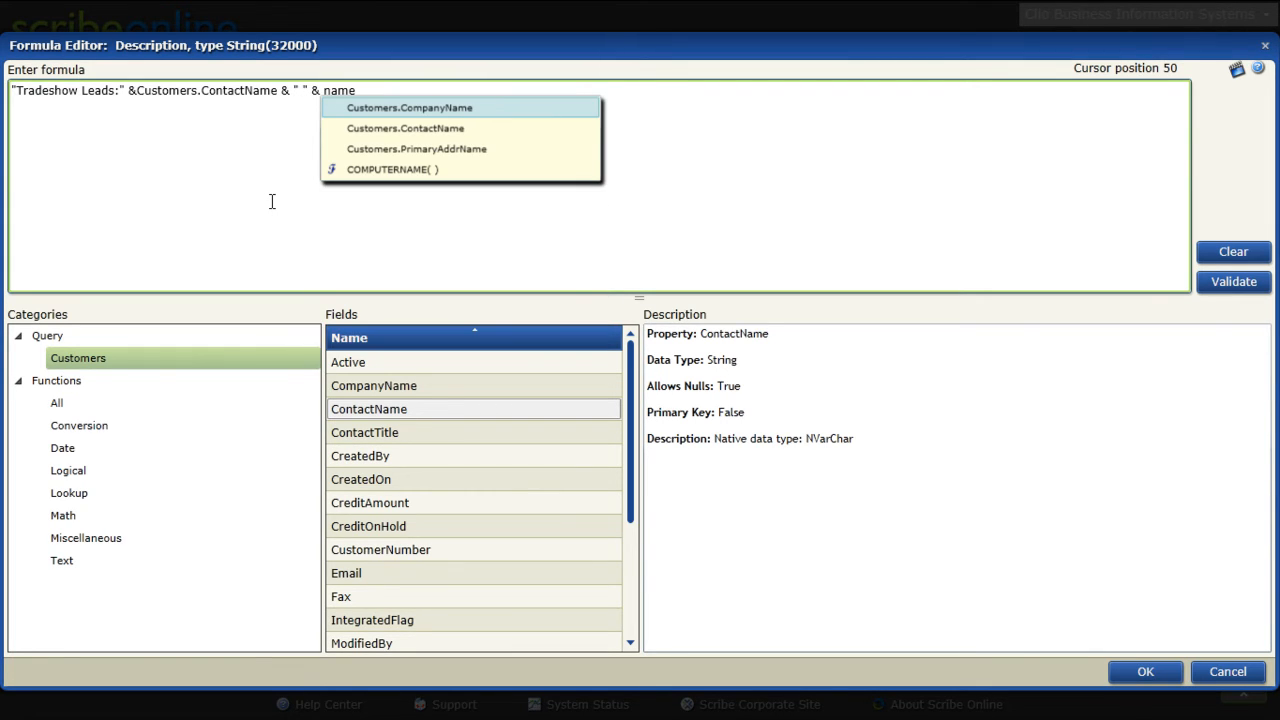
{"action": "left_click", "coordinate": [579, 108]}
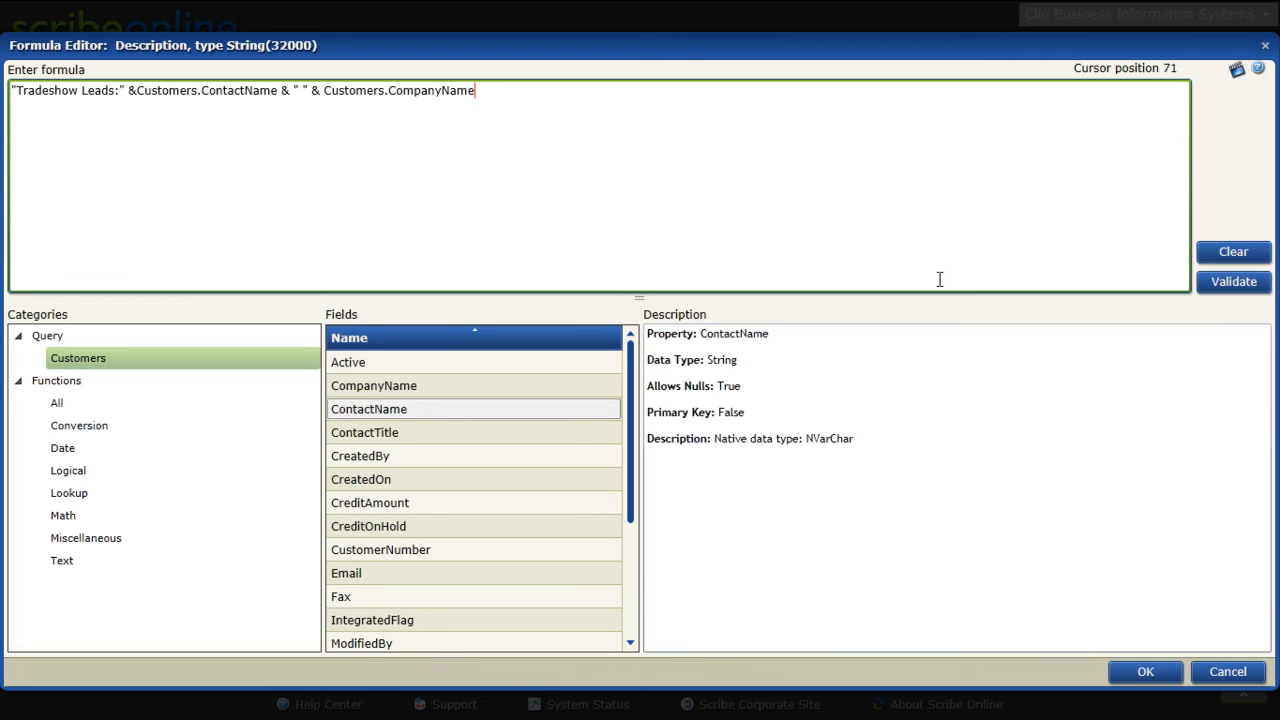
{"action": "left_click", "coordinate": [1145, 671]}
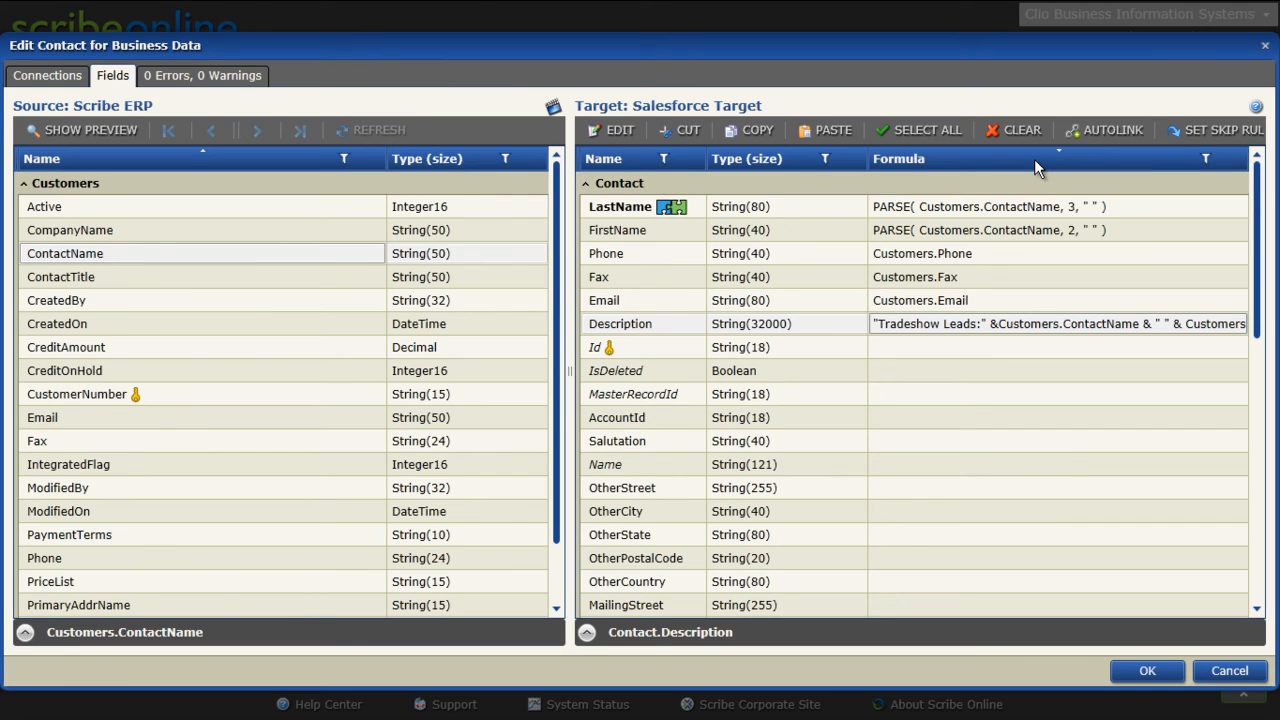